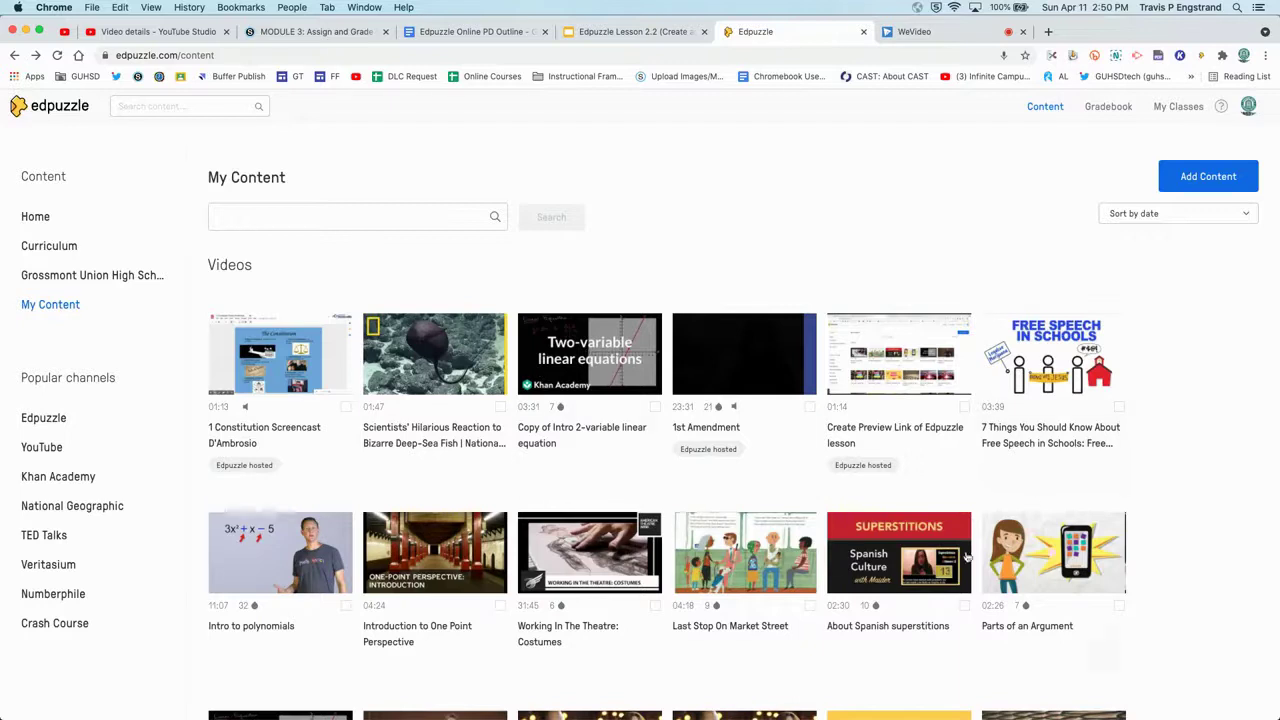
# Select the Constitution, deep-sea fish, linear equations and 1st Amendment videos, then clear the selection
pyautogui.click(345, 407)
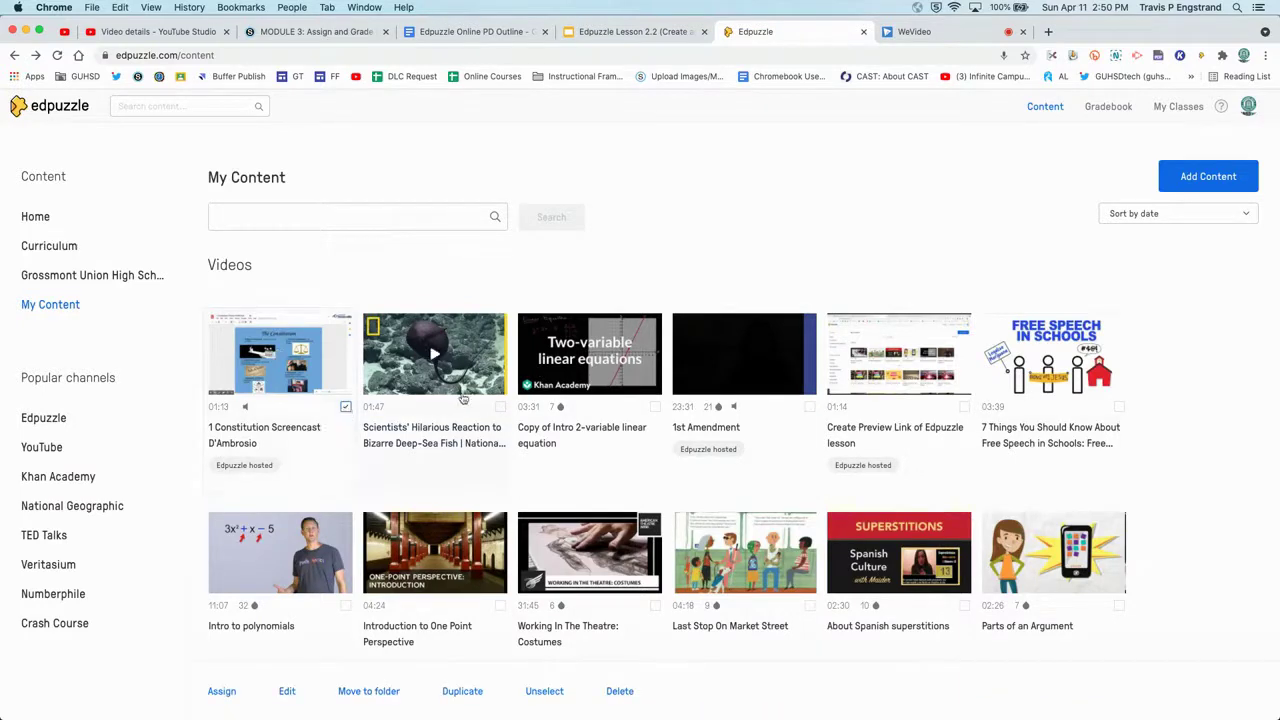
pyautogui.click(500, 407)
pyautogui.click(655, 407)
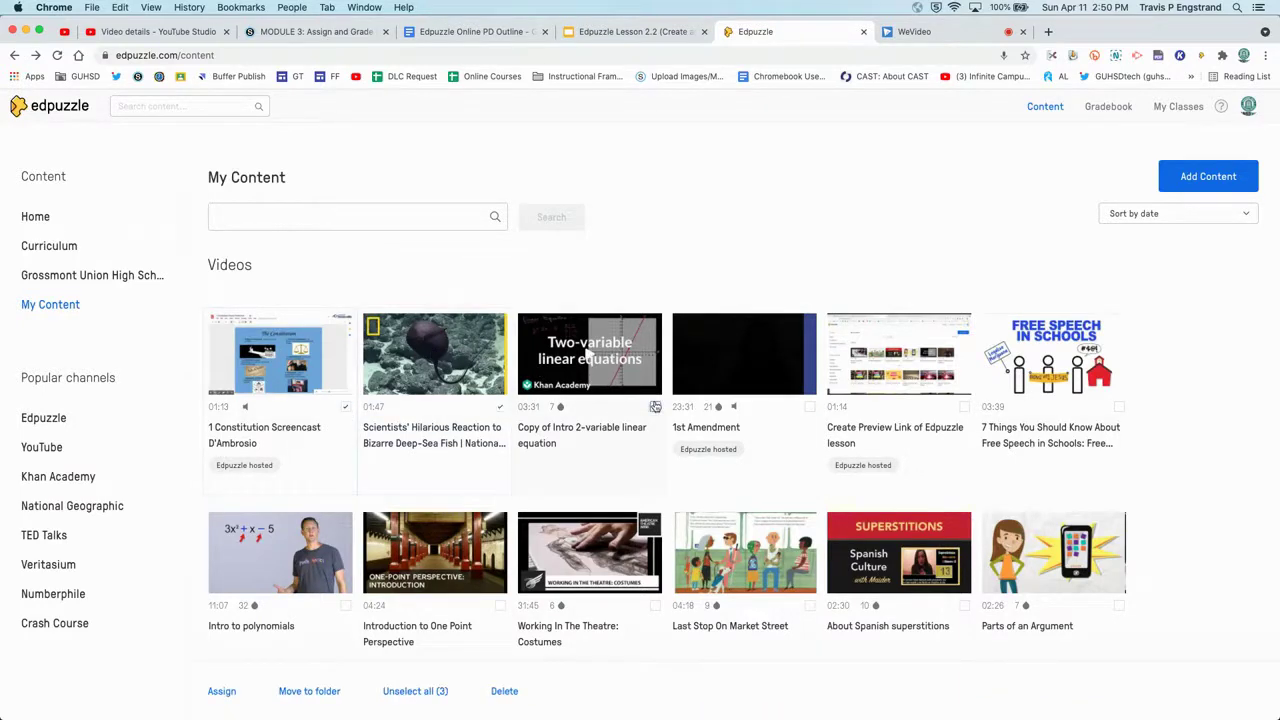
pyautogui.click(809, 407)
pyautogui.click(430, 690)
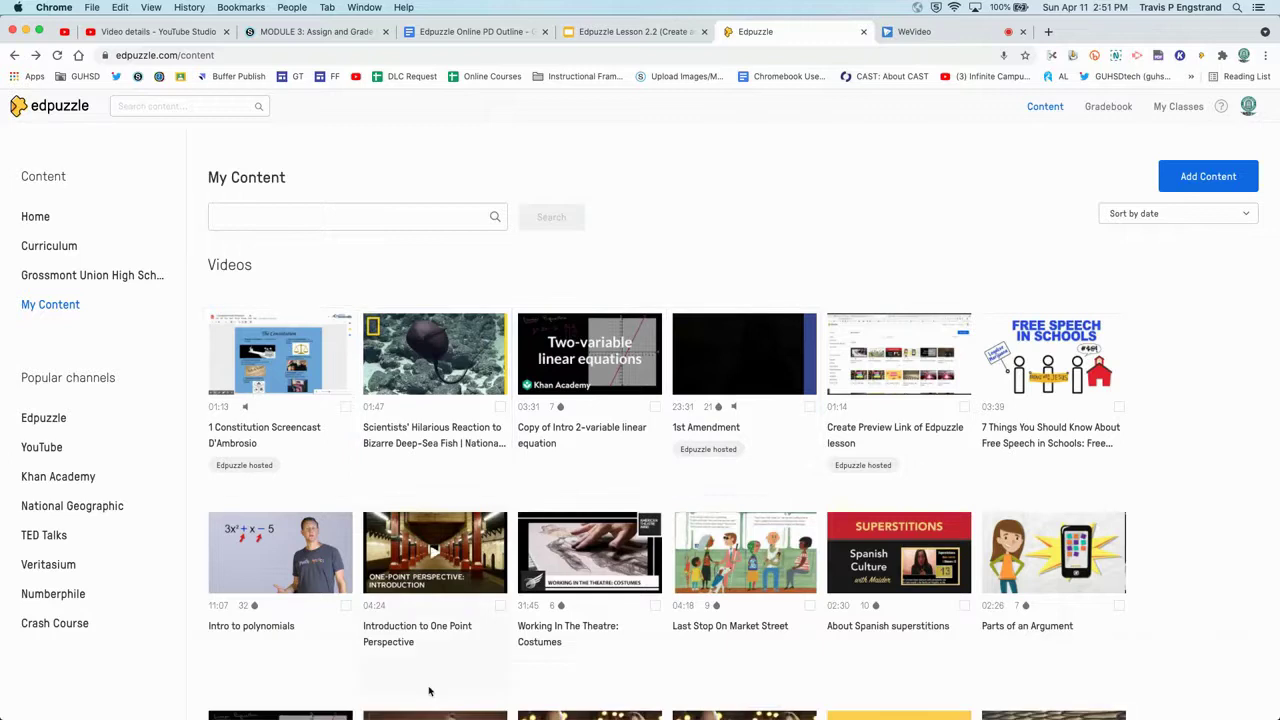
pyautogui.click(345, 409)
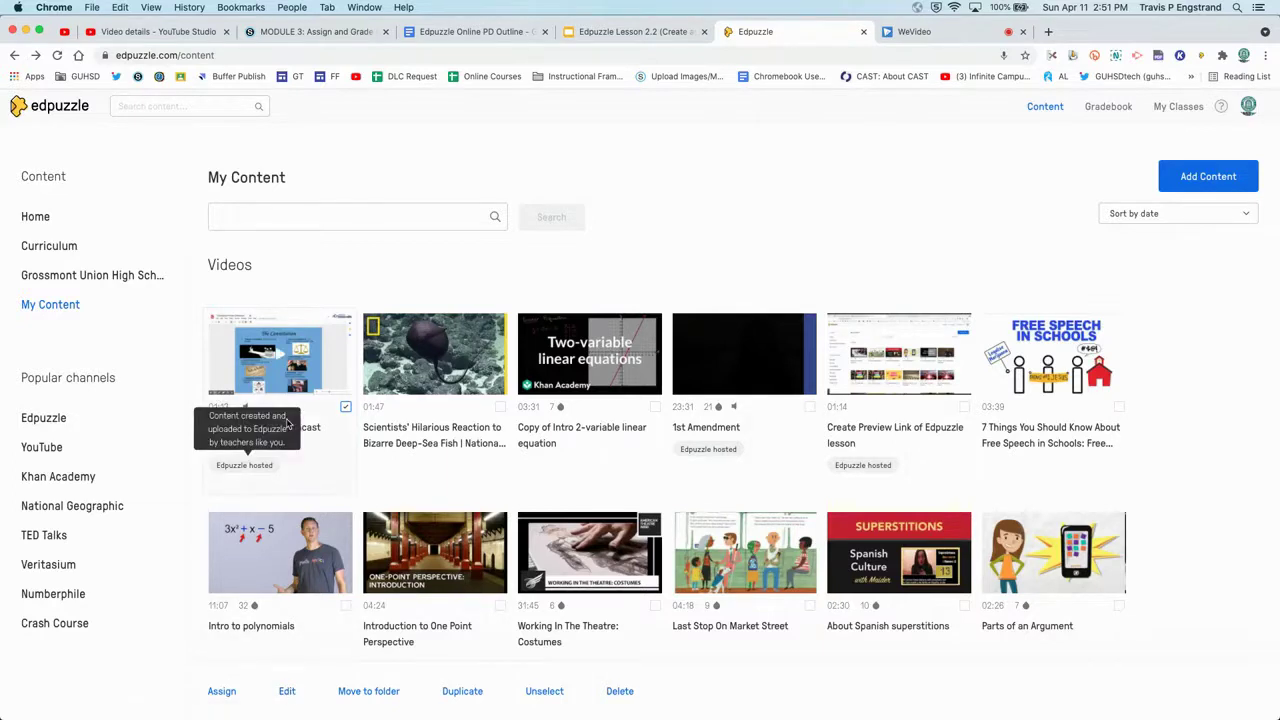
pyautogui.click(346, 409)
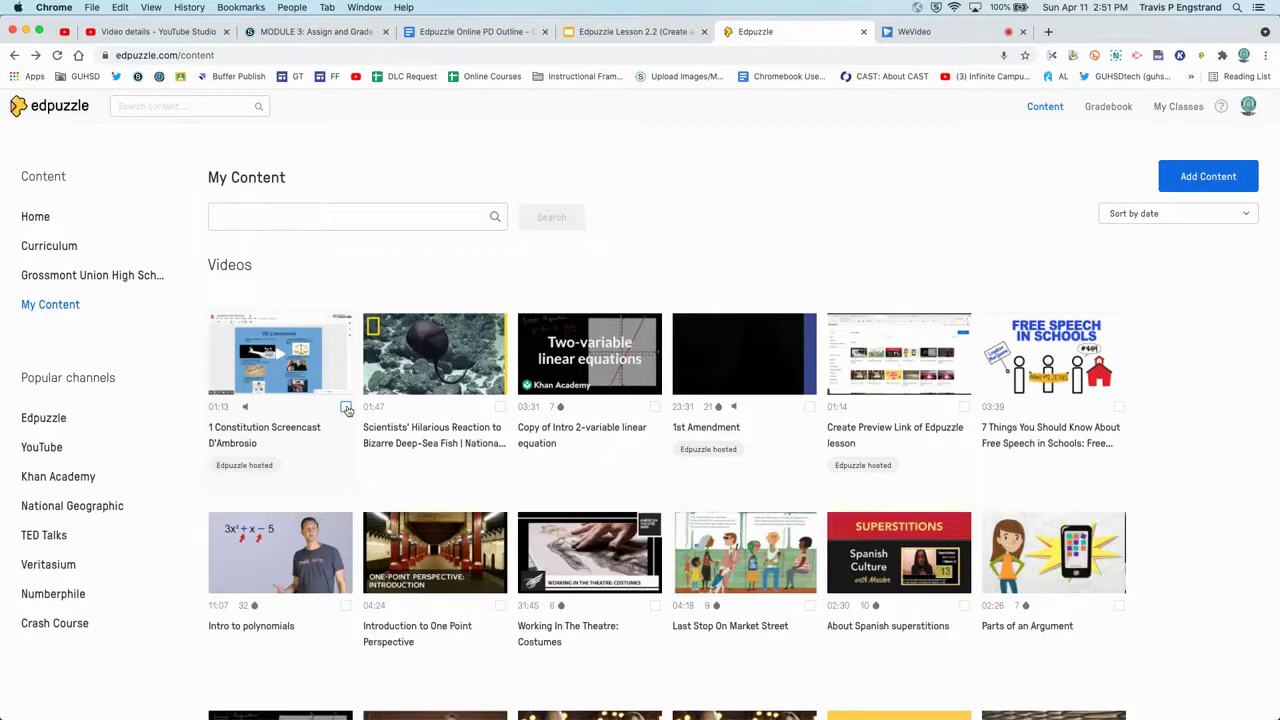
# Open 'Working In The Theatre: Costumes' in the assigned-video editor and read the all-classes edit notice
pyautogui.click(655, 605)
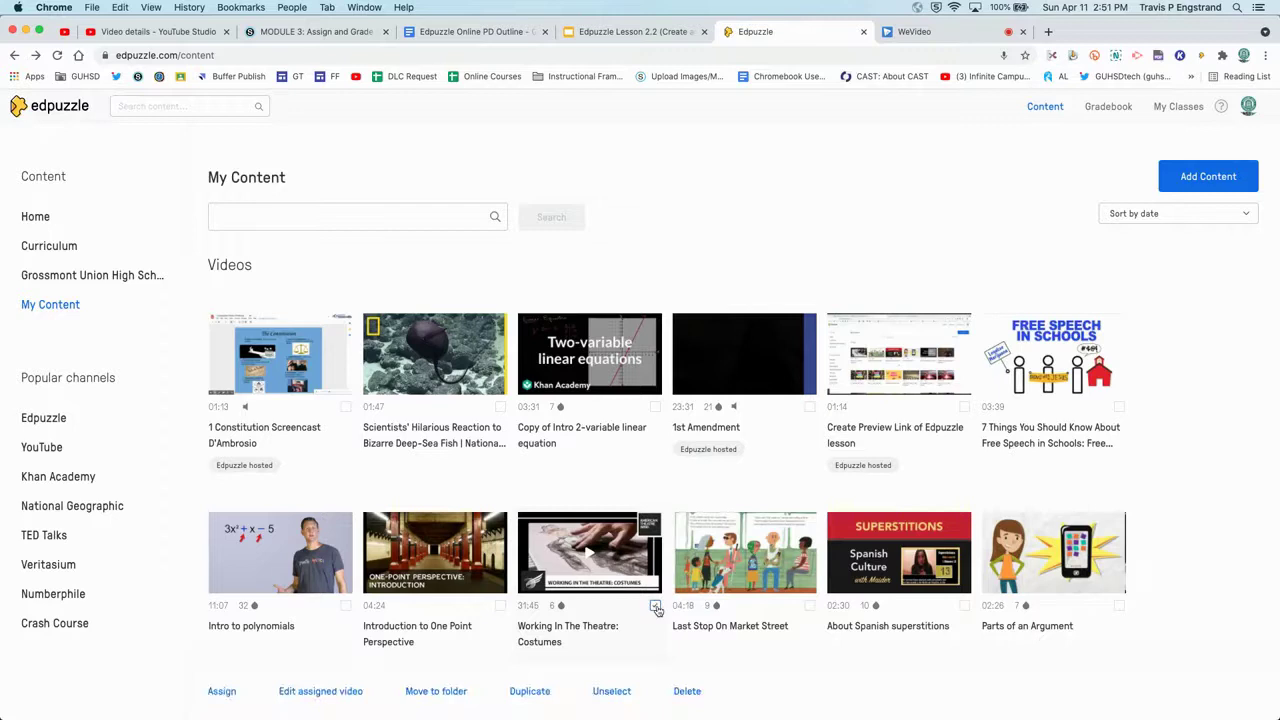
pyautogui.click(321, 691)
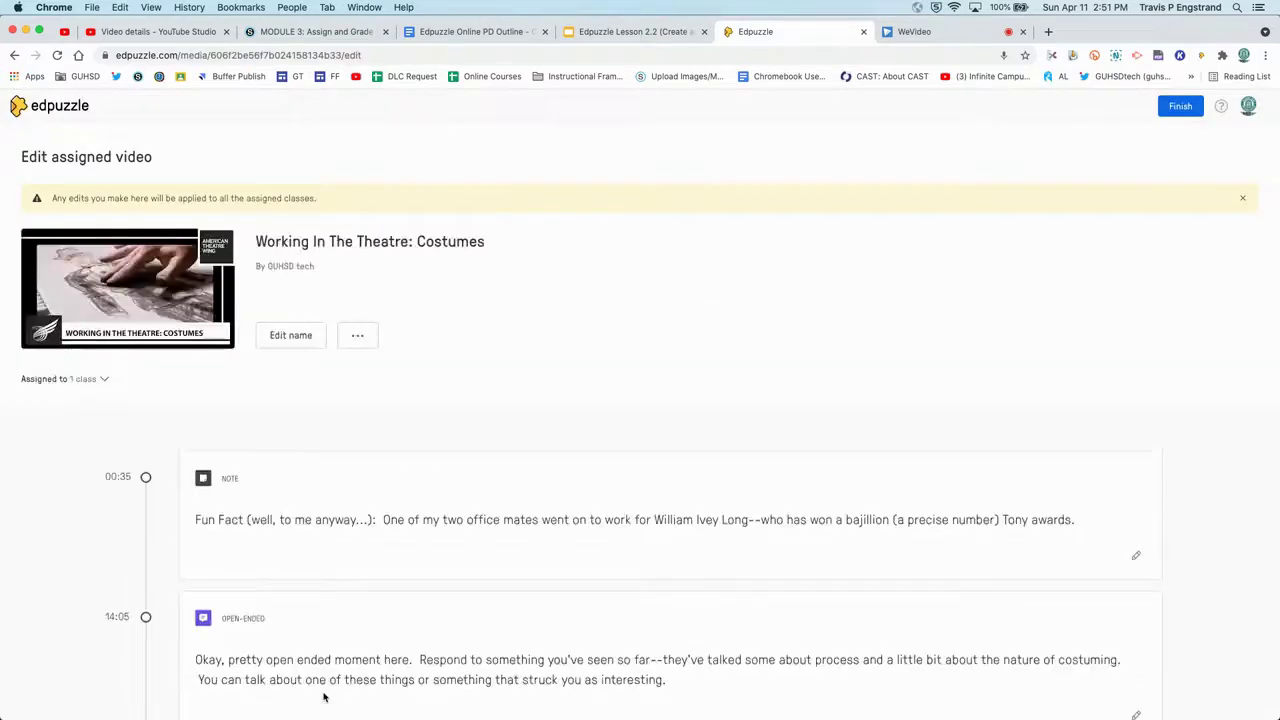
pyautogui.tripleClick(75, 193)
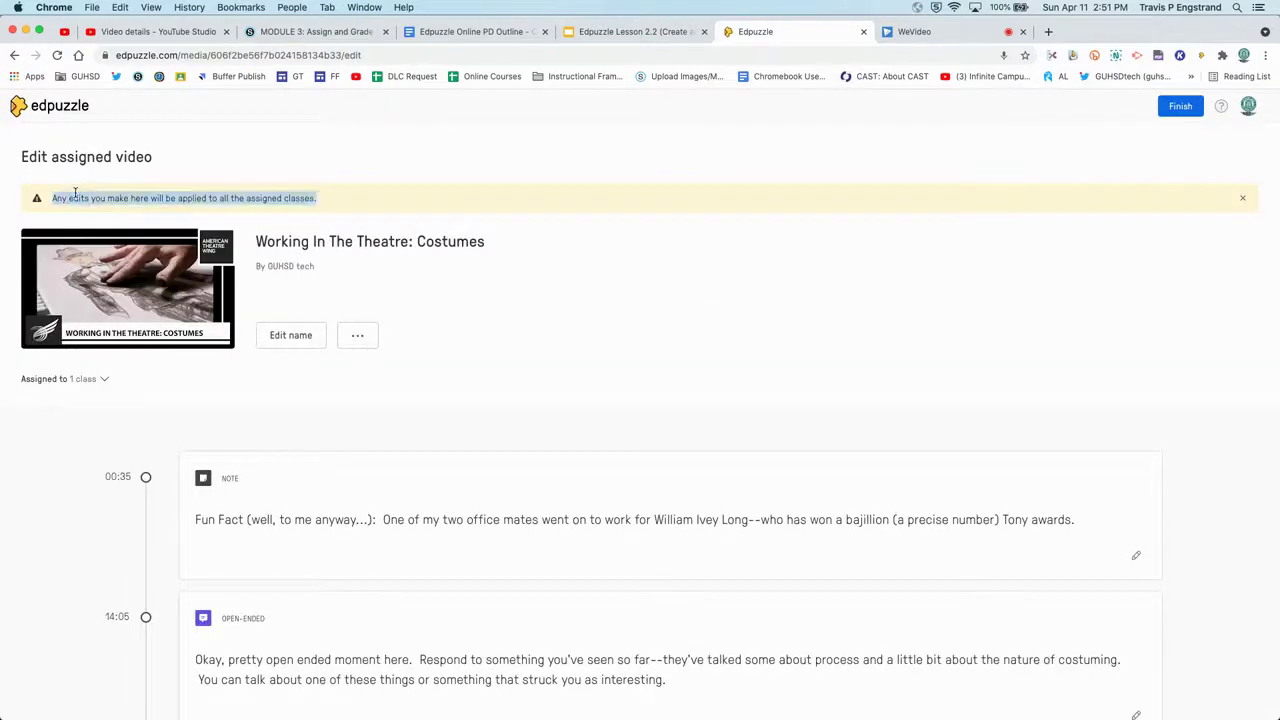
pyautogui.click(152, 198)
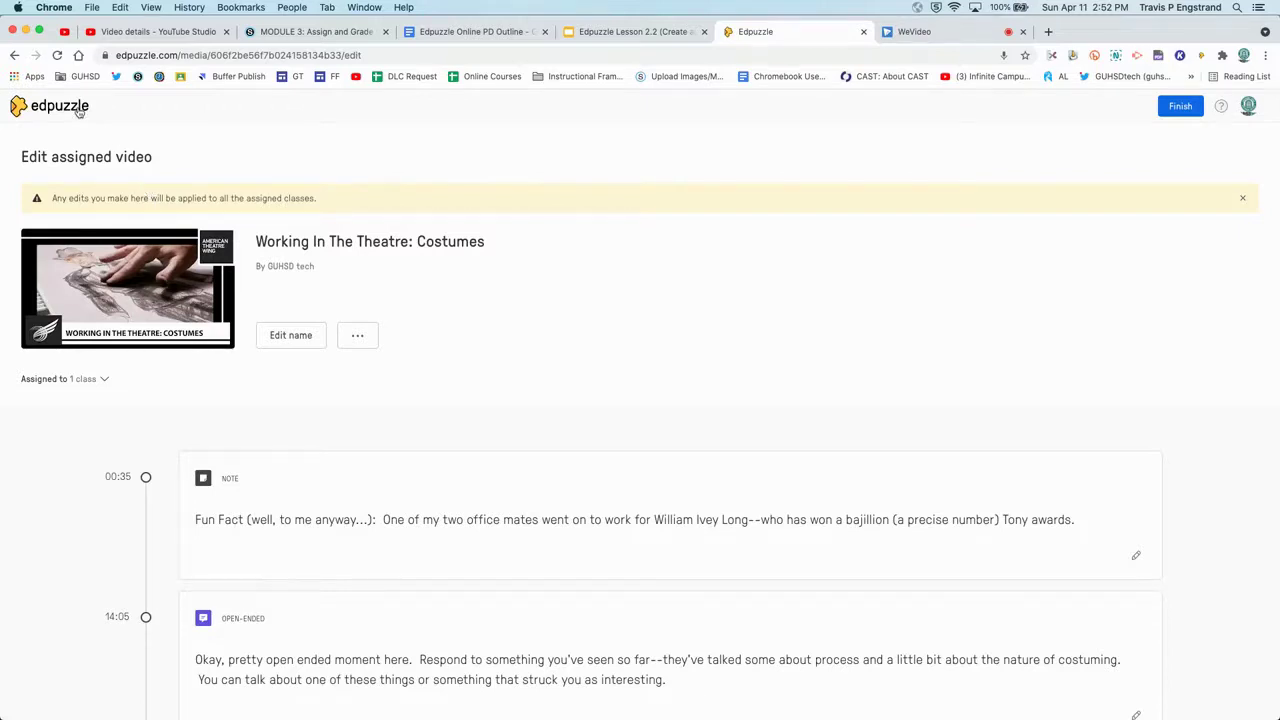
# Finish editing, then save a new My Content folder 'Sample Folder' described as 'period 7'
pyautogui.click(1170, 106)
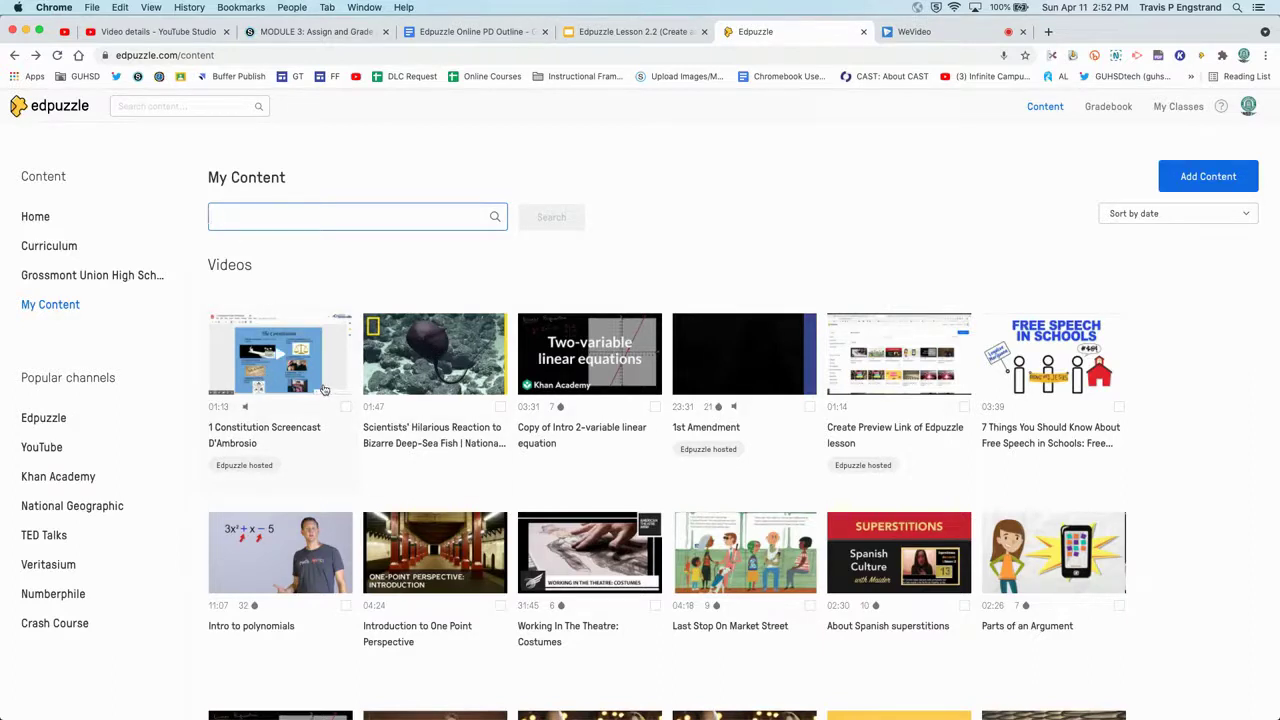
pyautogui.click(1181, 180)
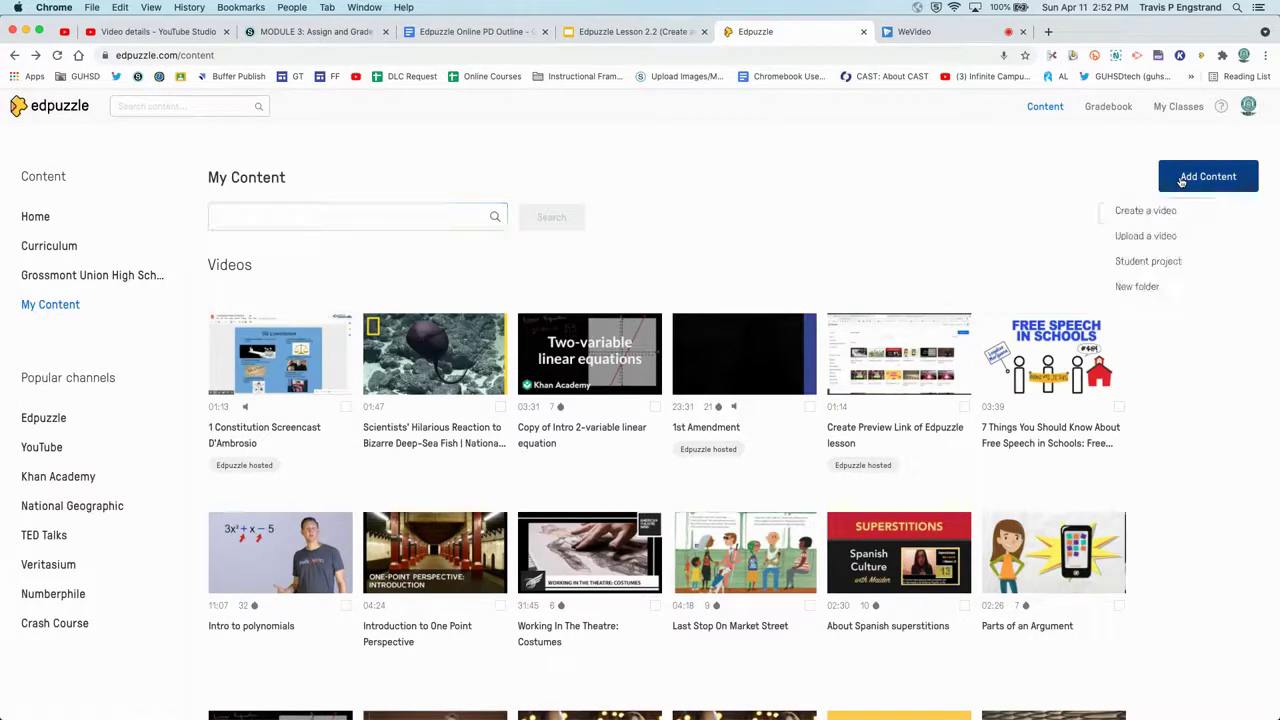
pyautogui.click(1140, 286)
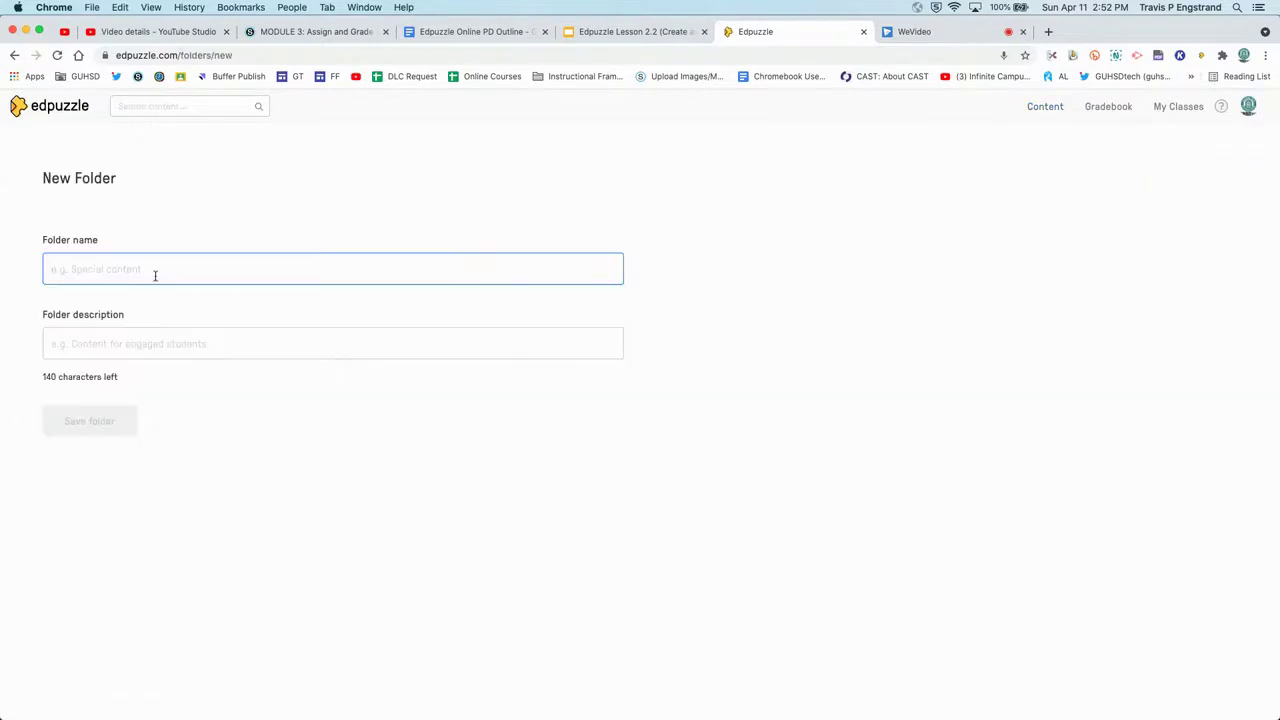
pyautogui.write('Sample Folder')
pyautogui.click(114, 342)
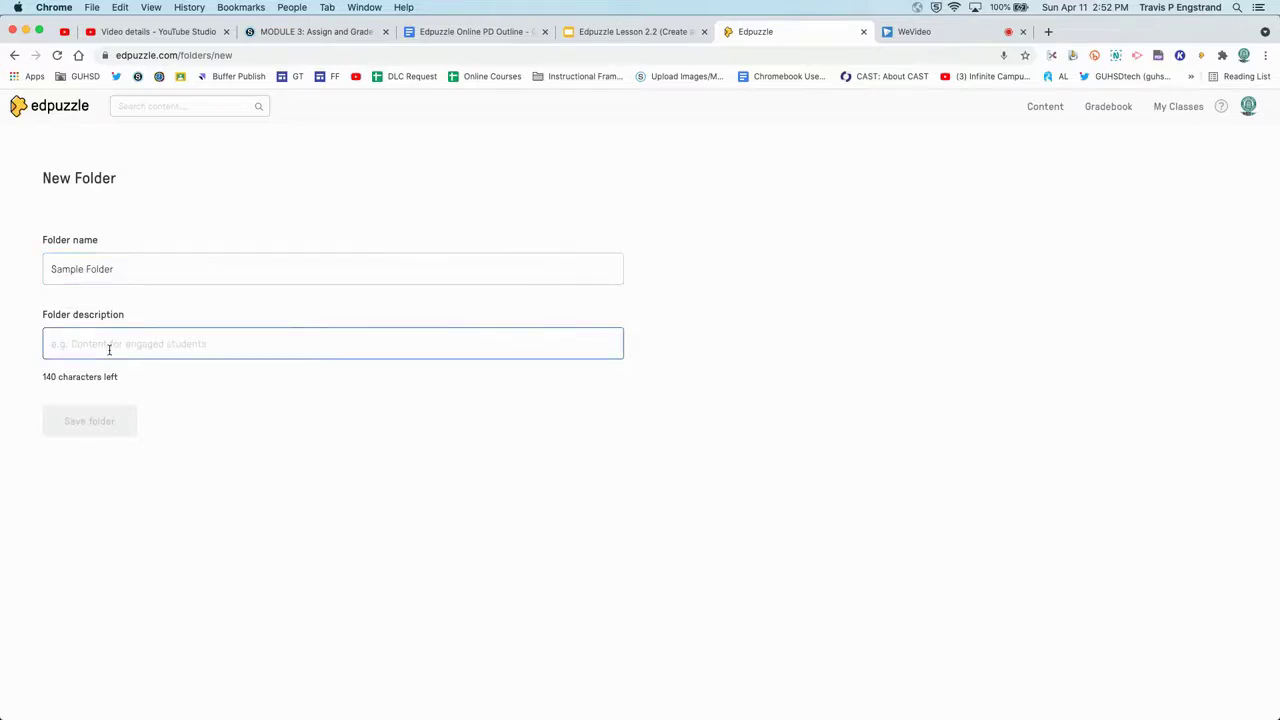
pyautogui.write('period 7')
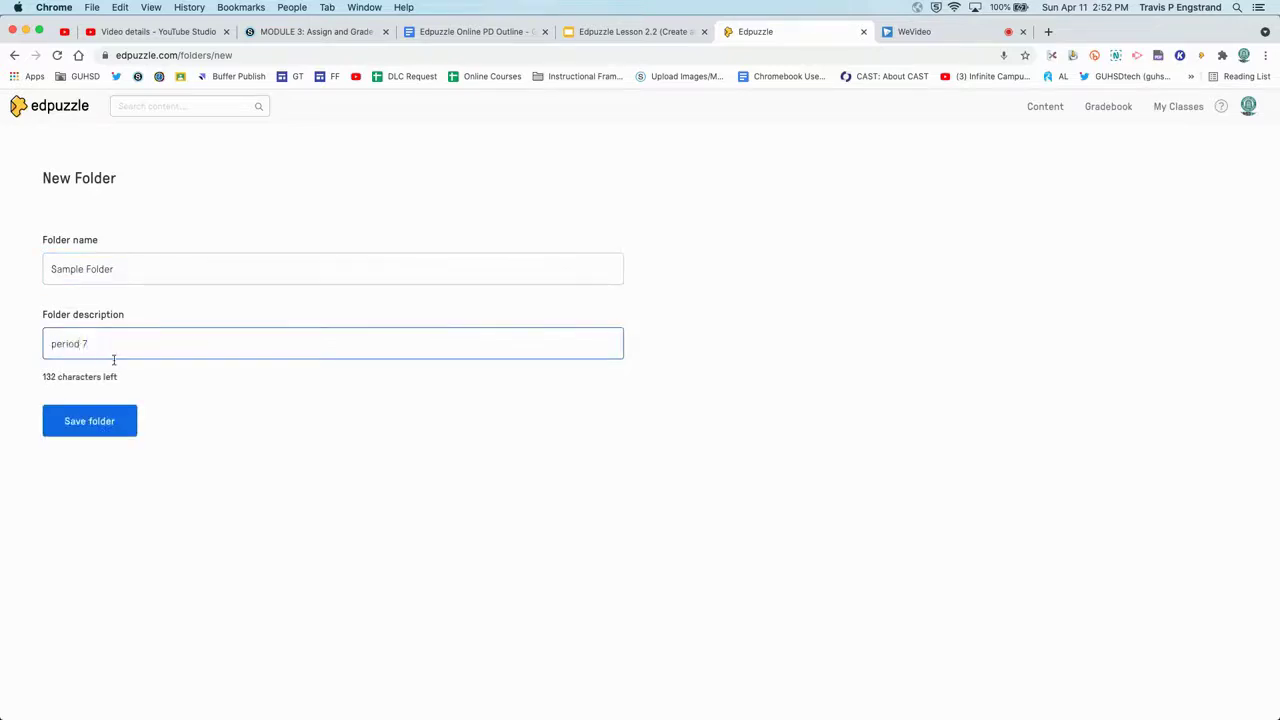
pyautogui.click(92, 420)
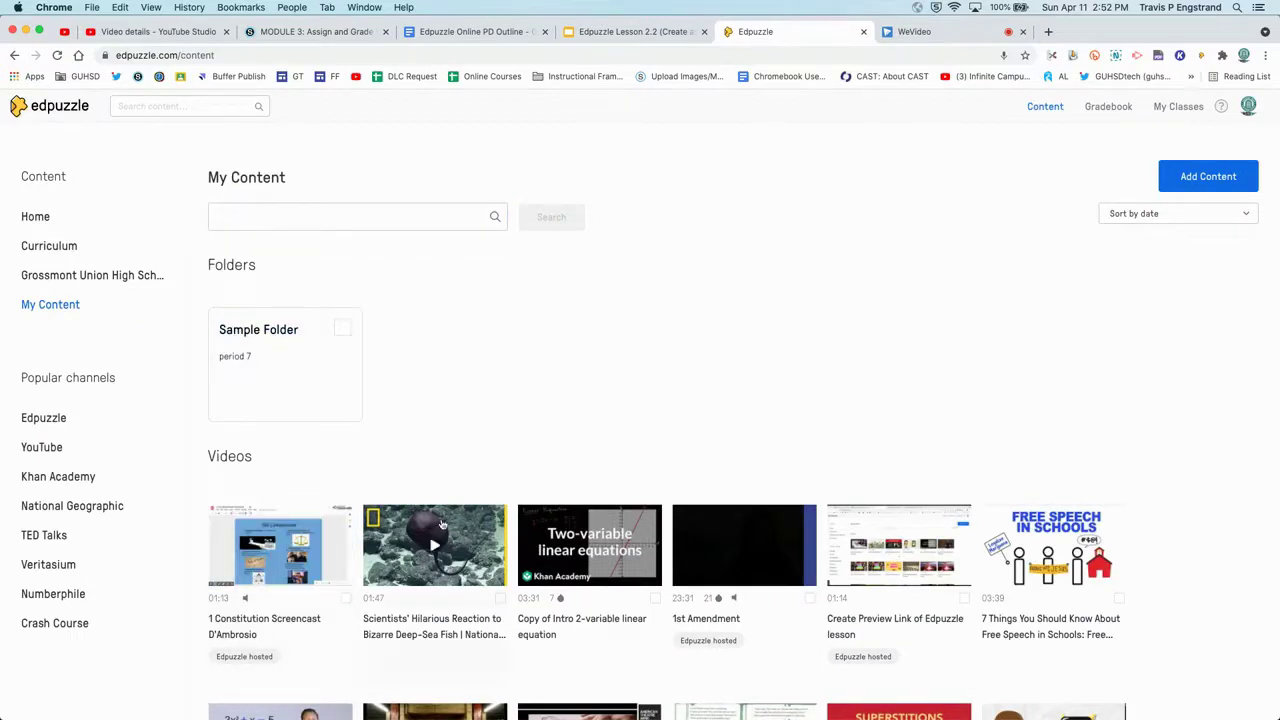
# Move '1 Constitution Screencast' and the deep-sea fish video to Sample Folder, then open it
pyautogui.scroll(-2, 400, 520)
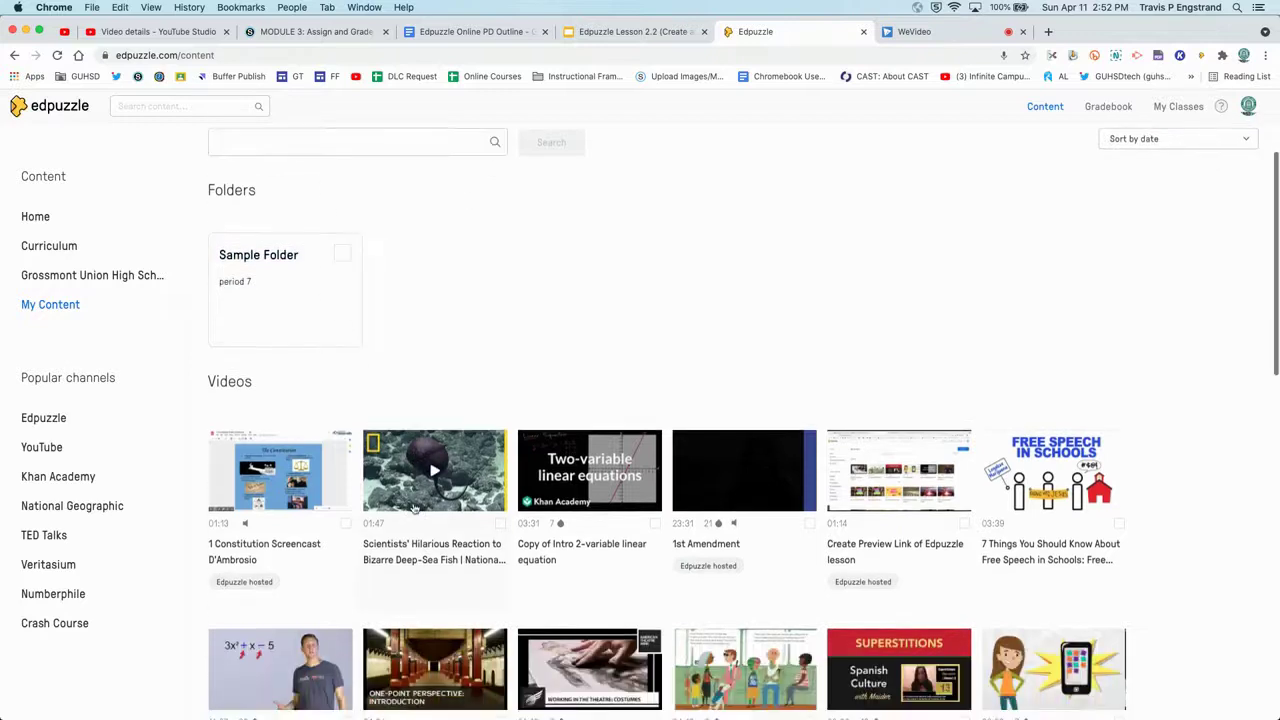
pyautogui.click(345, 523)
pyautogui.click(500, 523)
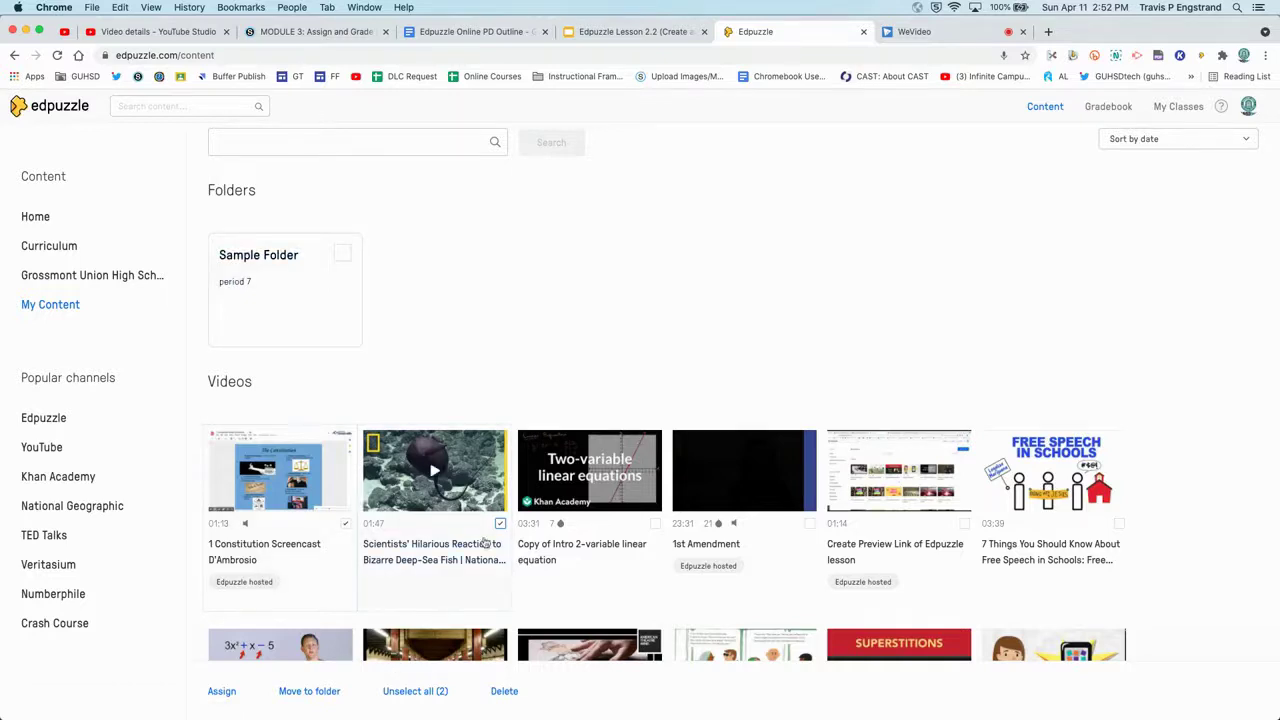
pyautogui.click(311, 690)
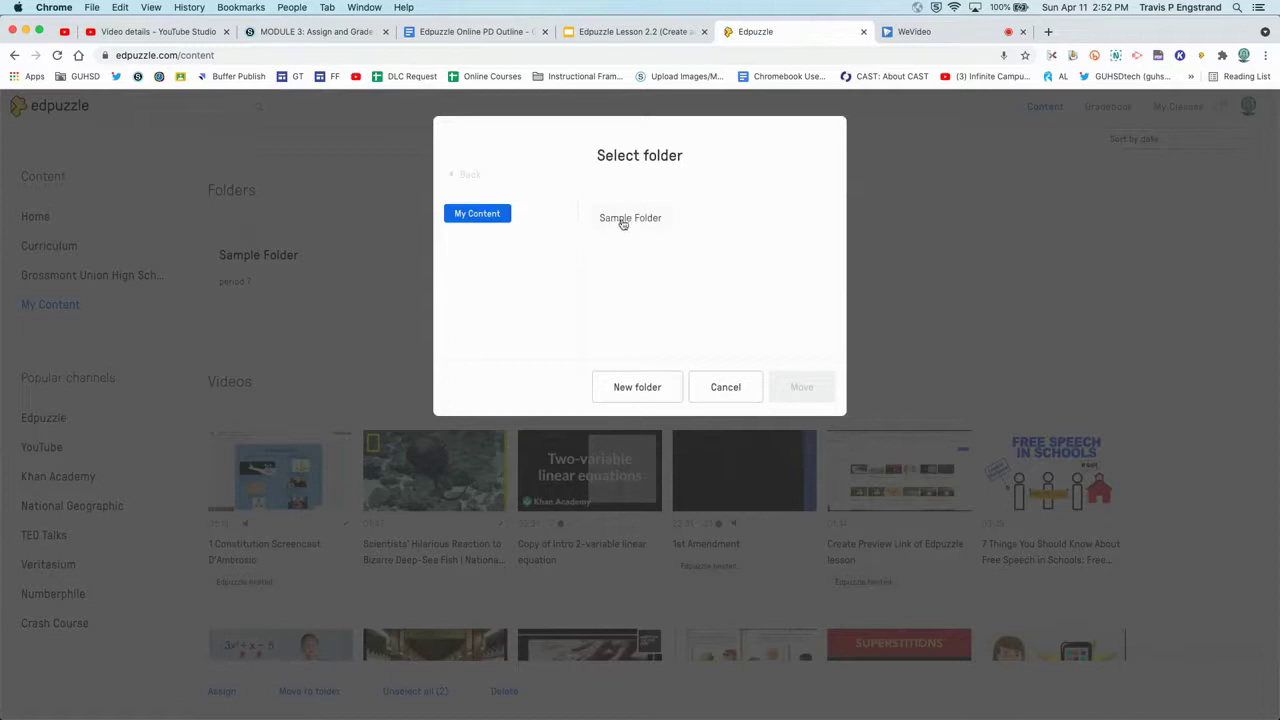
pyautogui.click(622, 220)
pyautogui.click(797, 397)
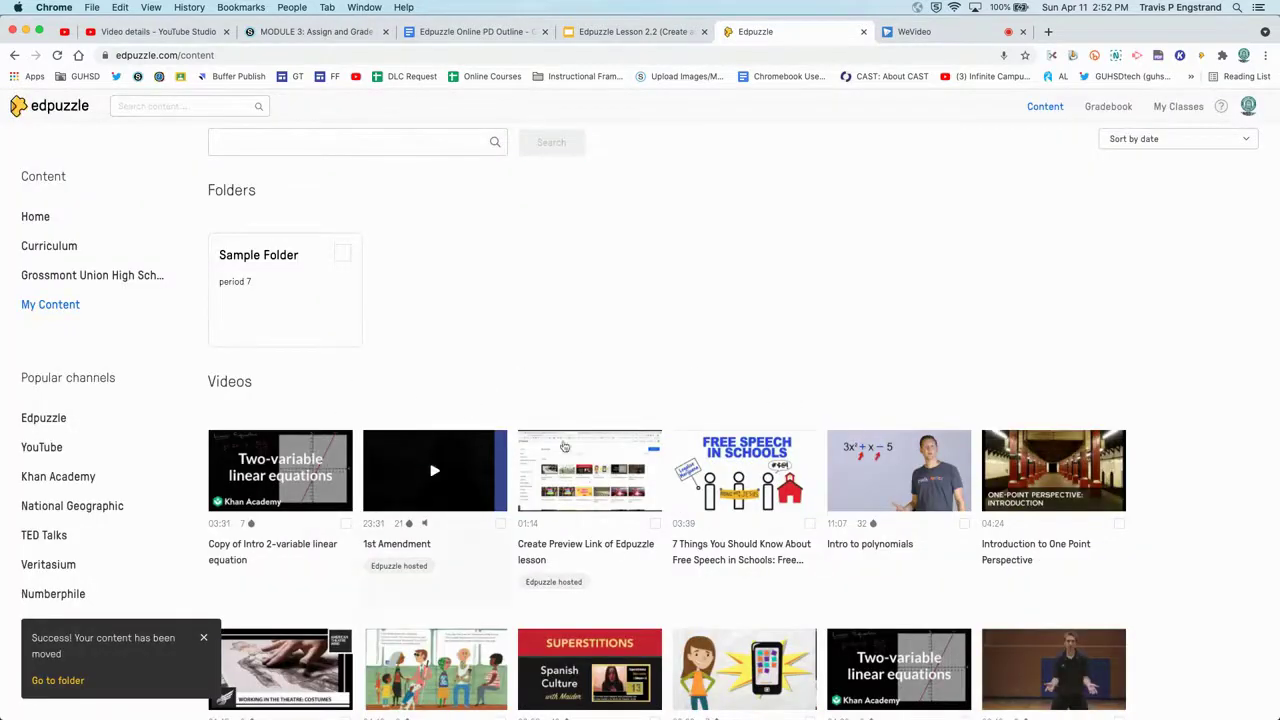
pyautogui.click(270, 286)
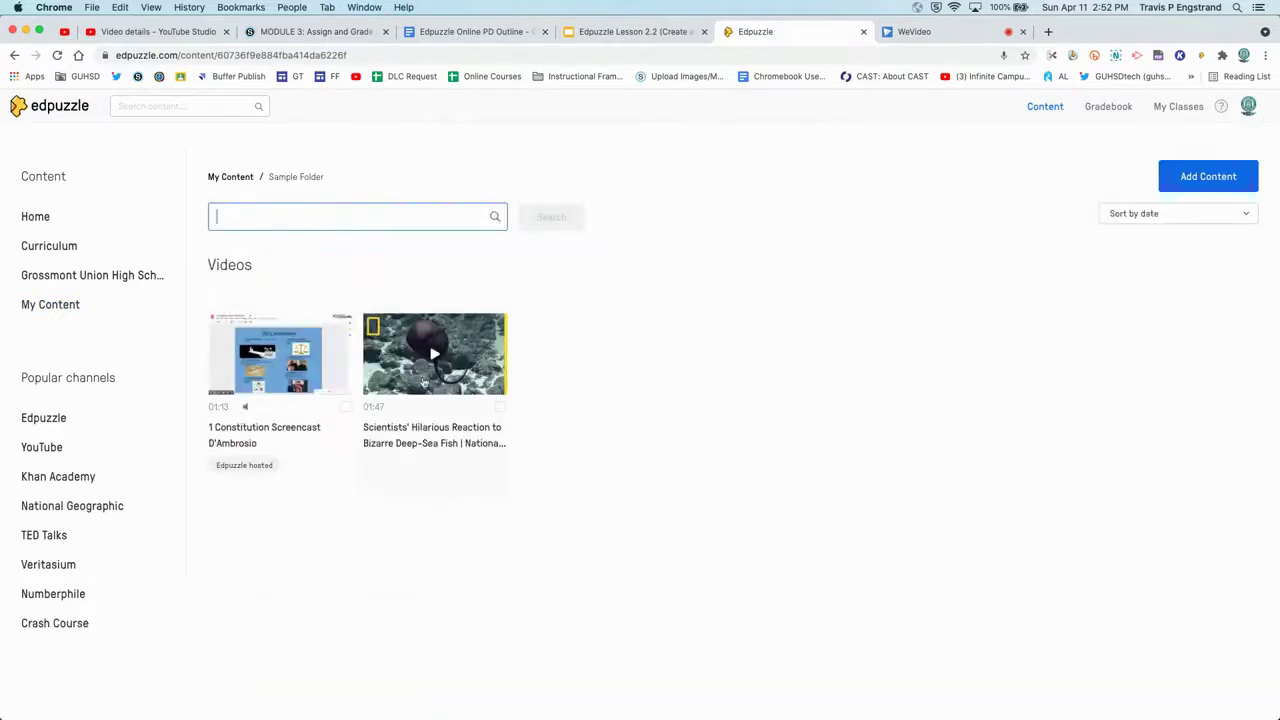
# Move '1 Constitution Screencast' back to the top level and return to My Content
pyautogui.click(345, 407)
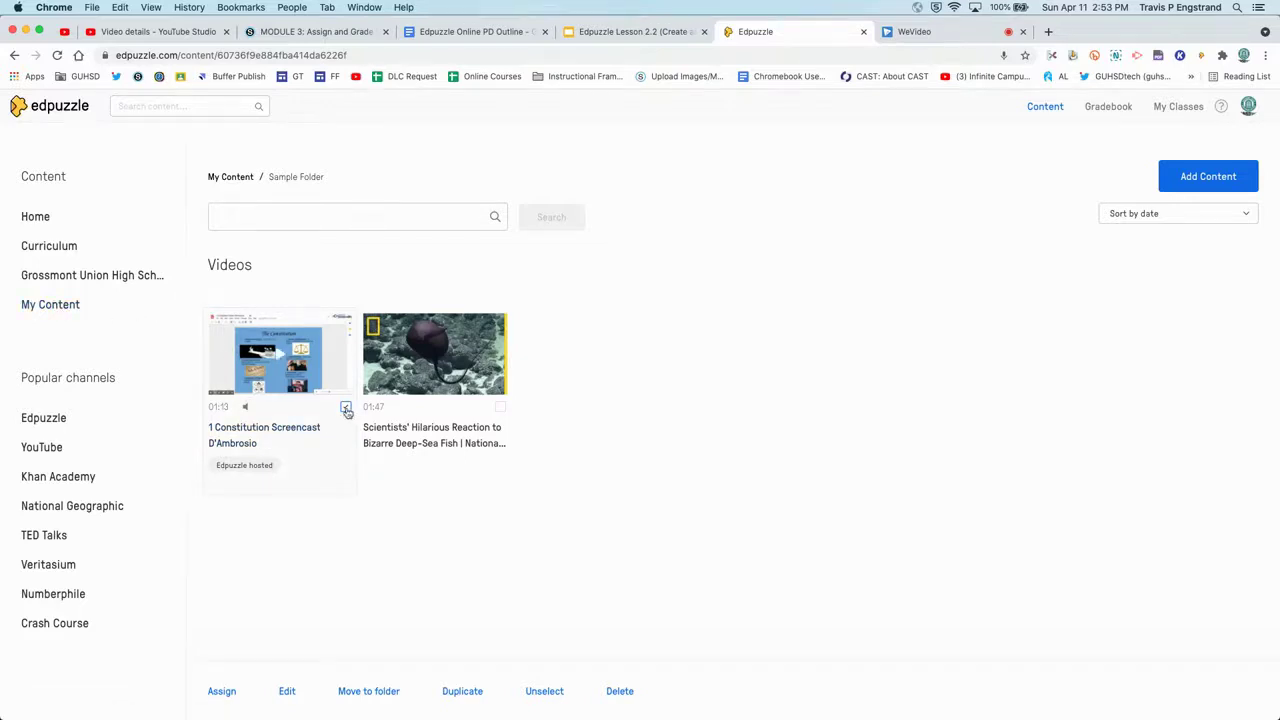
pyautogui.click(366, 692)
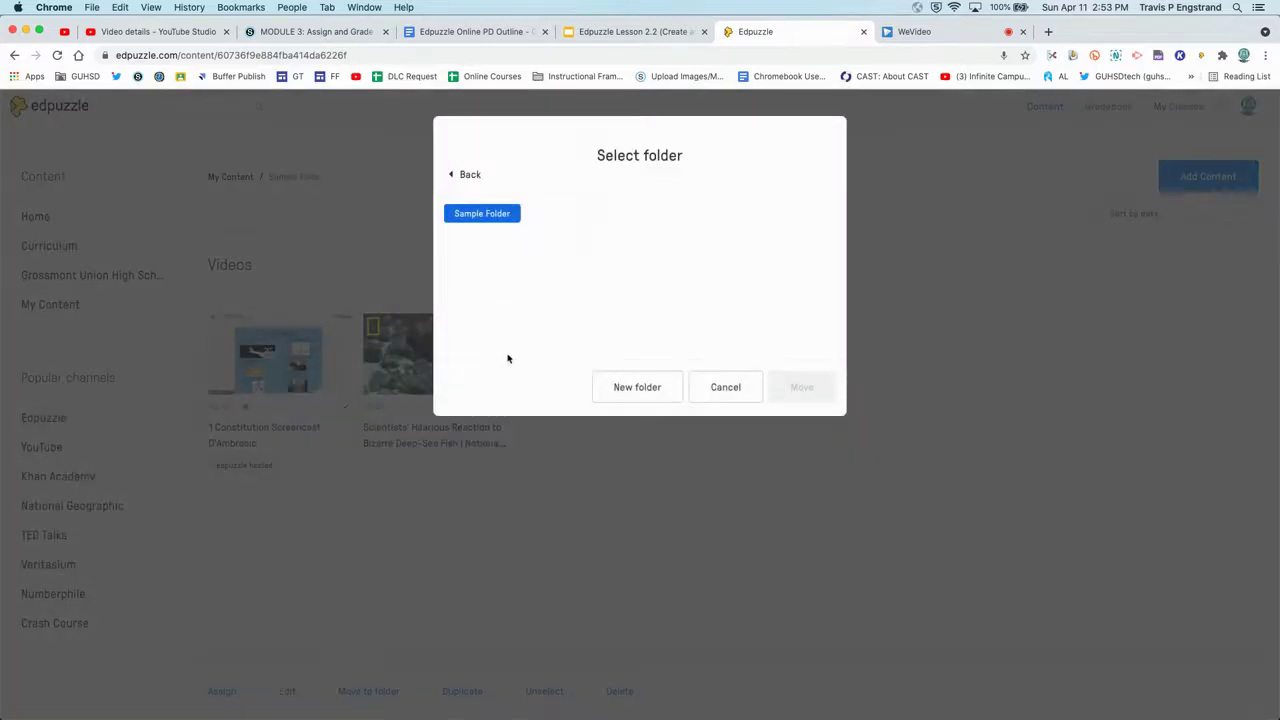
pyautogui.click(466, 175)
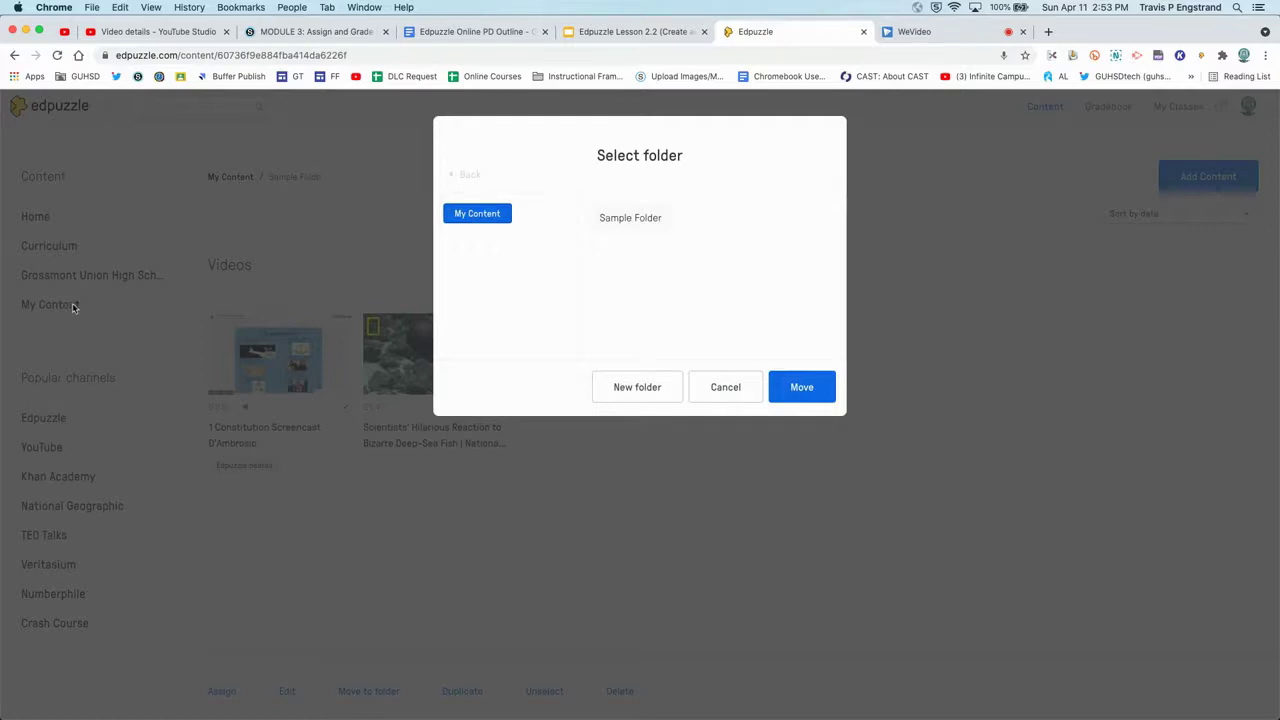
pyautogui.click(777, 385)
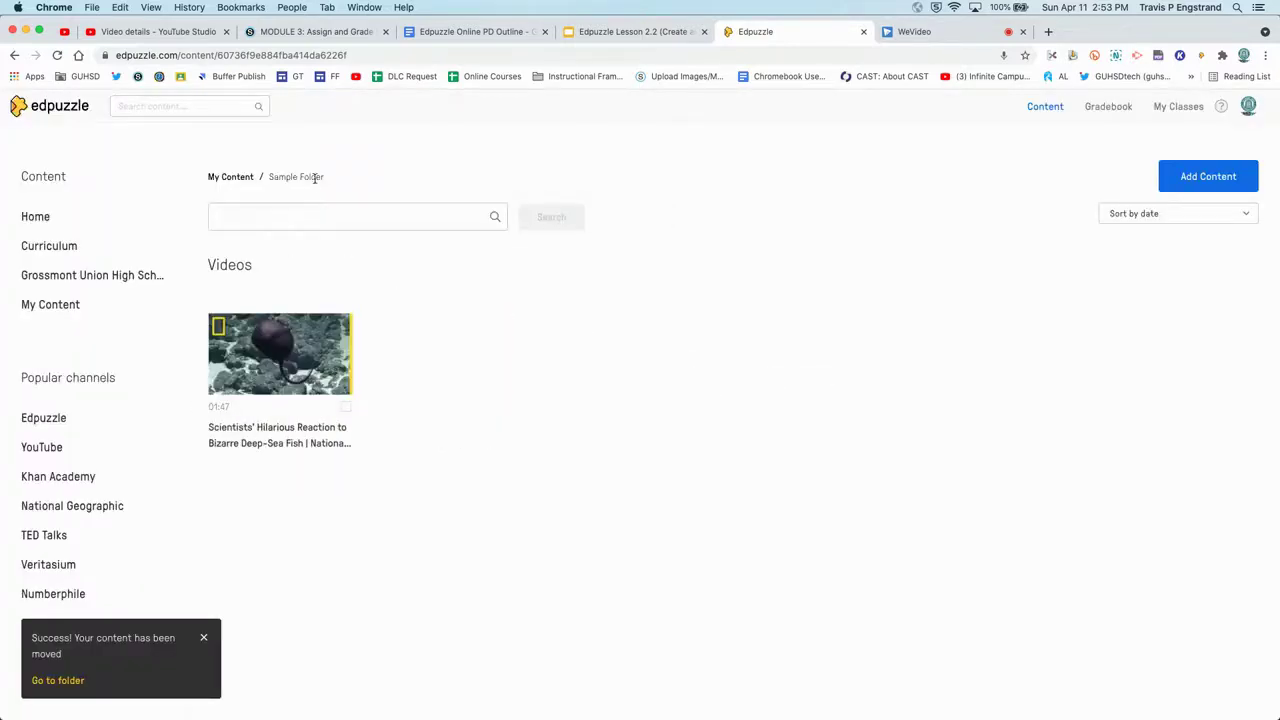
pyautogui.click(73, 305)
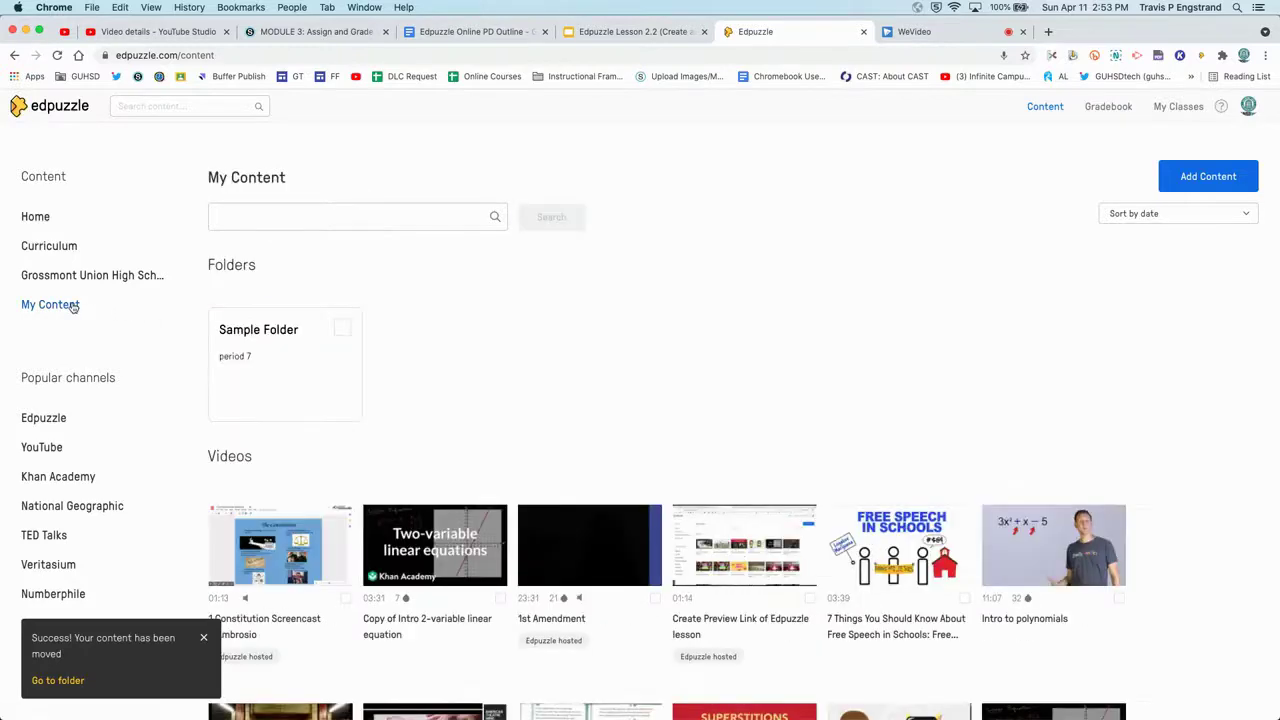
pyautogui.scroll(-1, 323, 490)
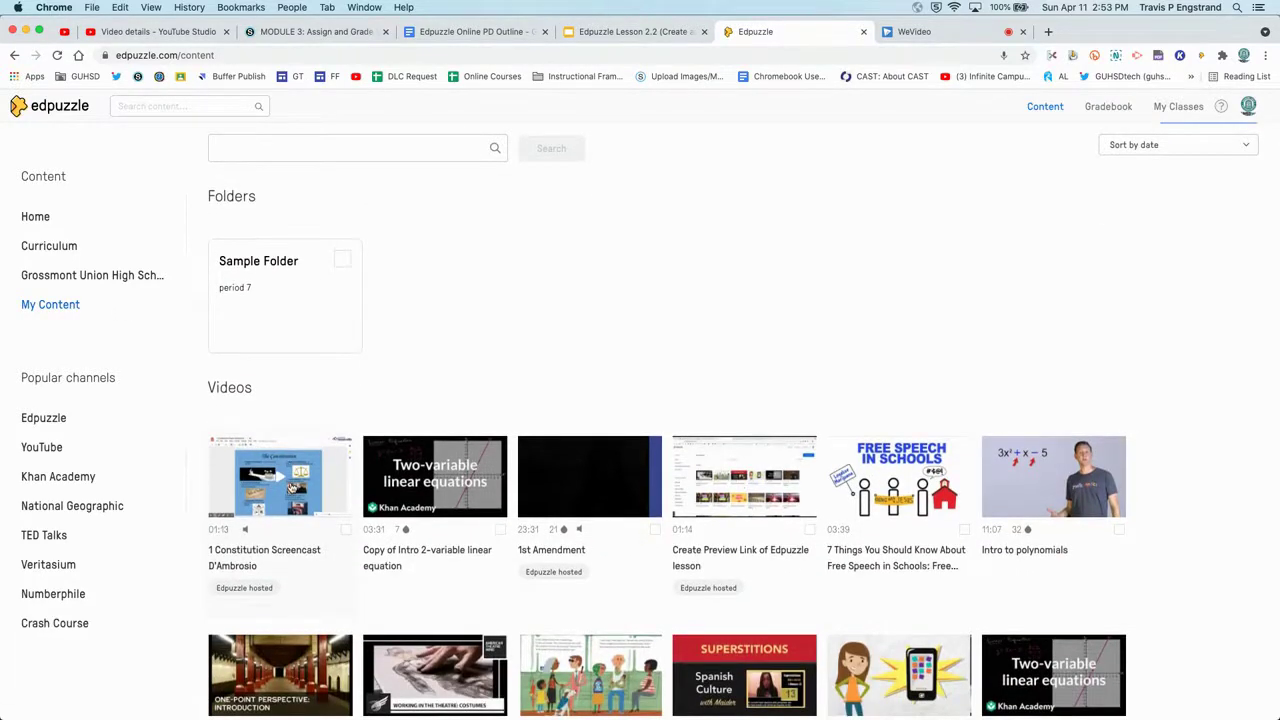
# Inside Sample Folder, create subfolder 'Sample Folder 2' with description 'aaaaa', then reopen Sample Folder
pyautogui.click(284, 274)
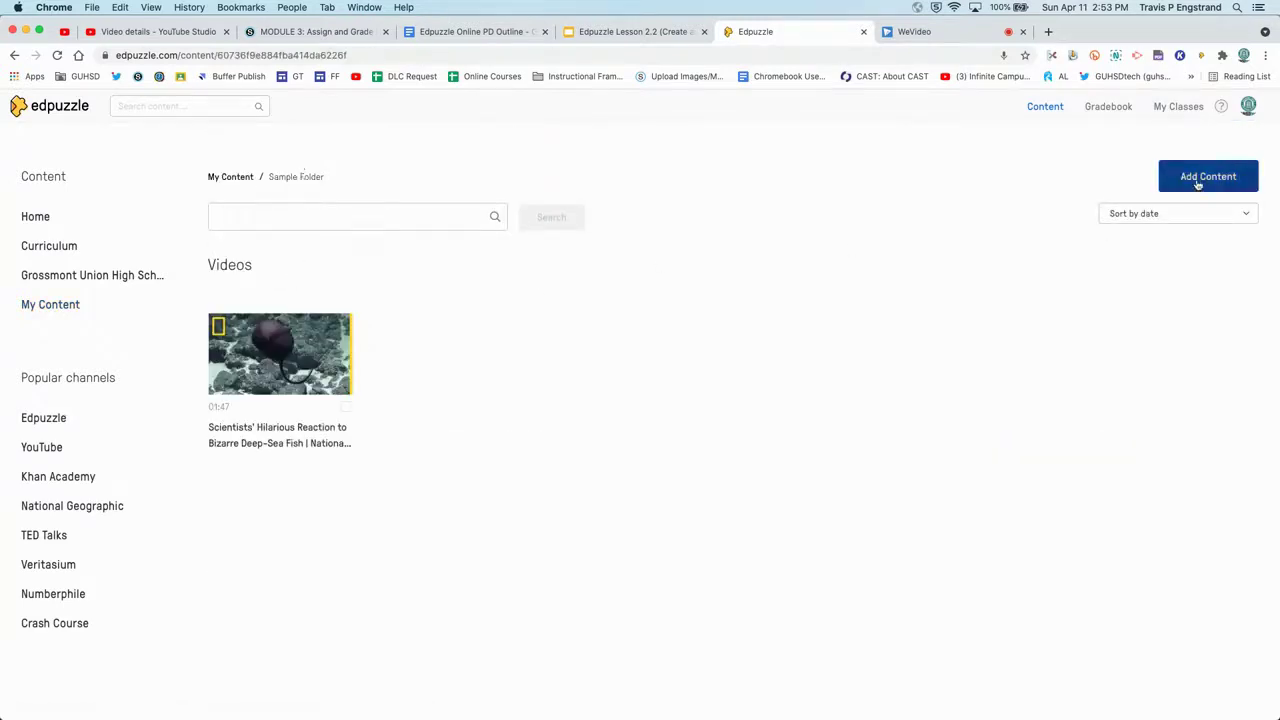
pyautogui.click(1161, 186)
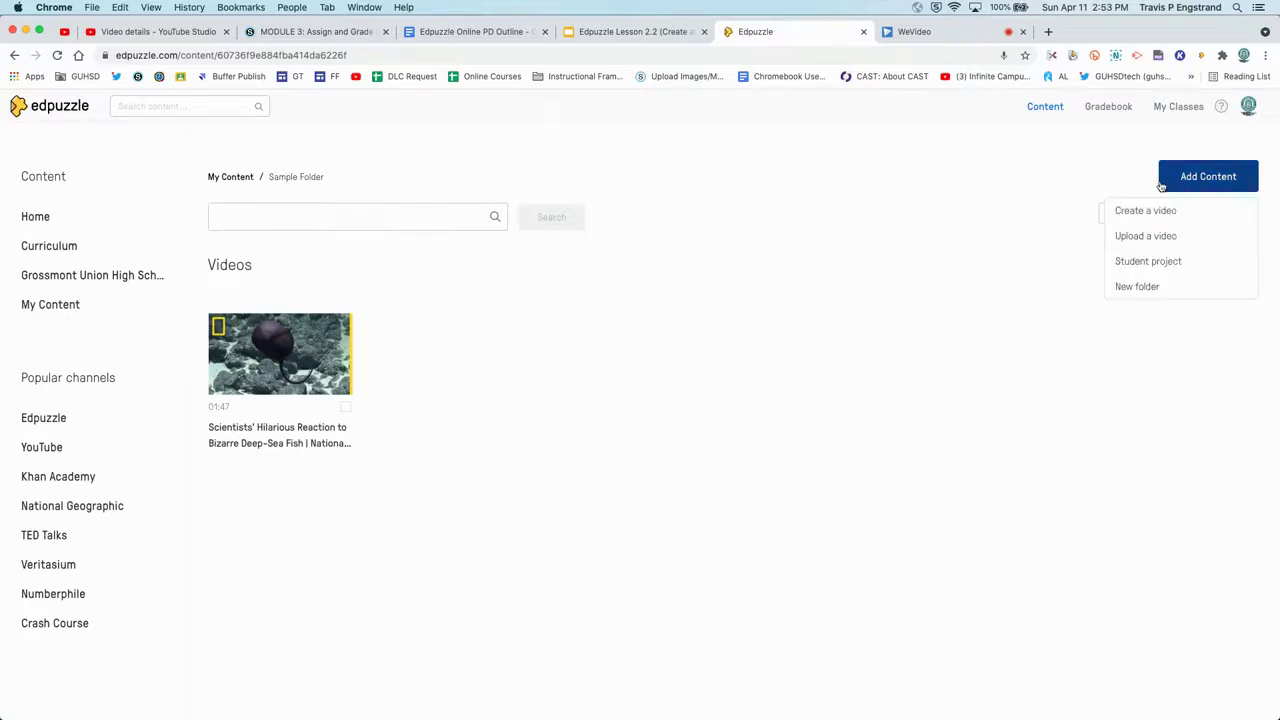
pyautogui.click(1138, 288)
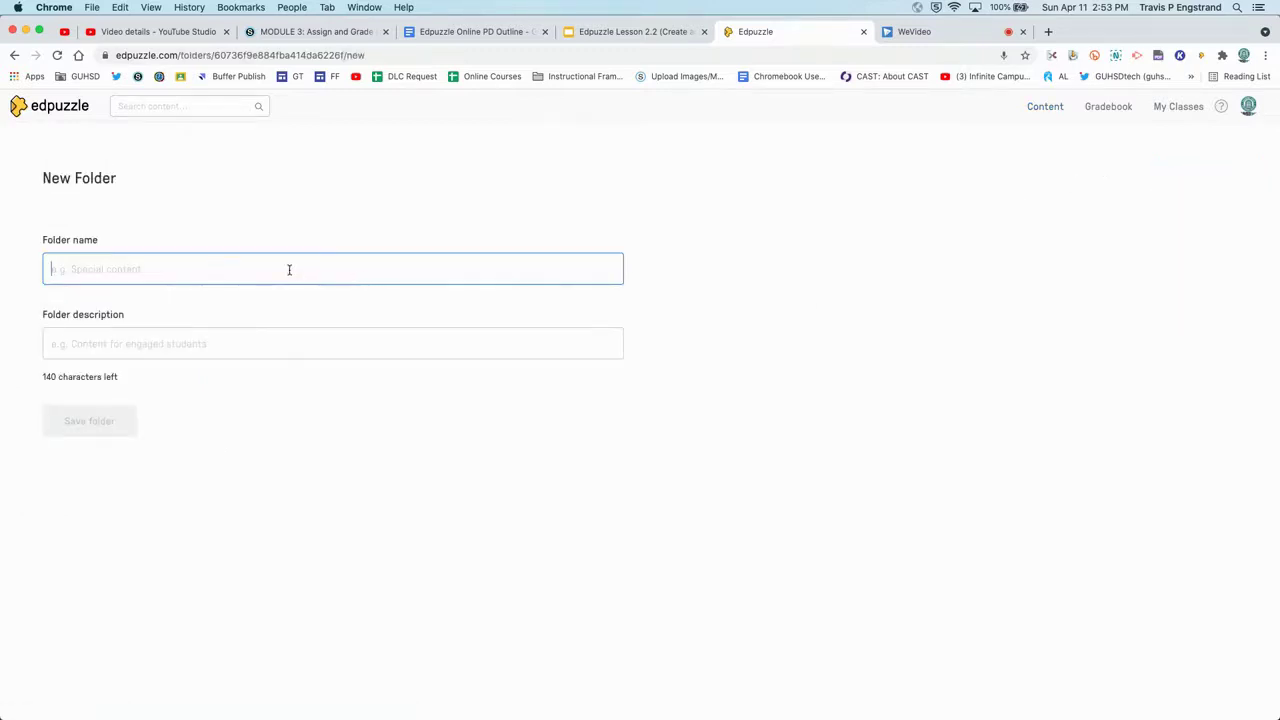
pyautogui.write('Sample Folder 2')
pyautogui.click(140, 352)
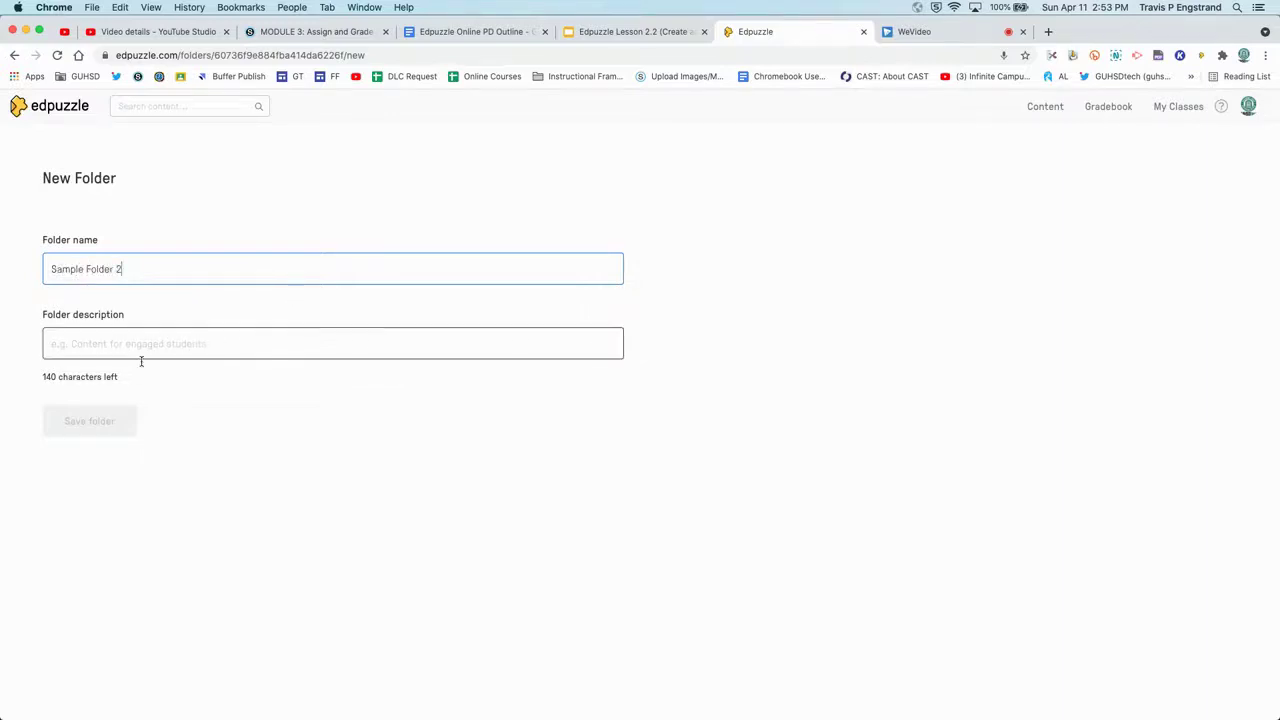
pyautogui.write('aaaaa')
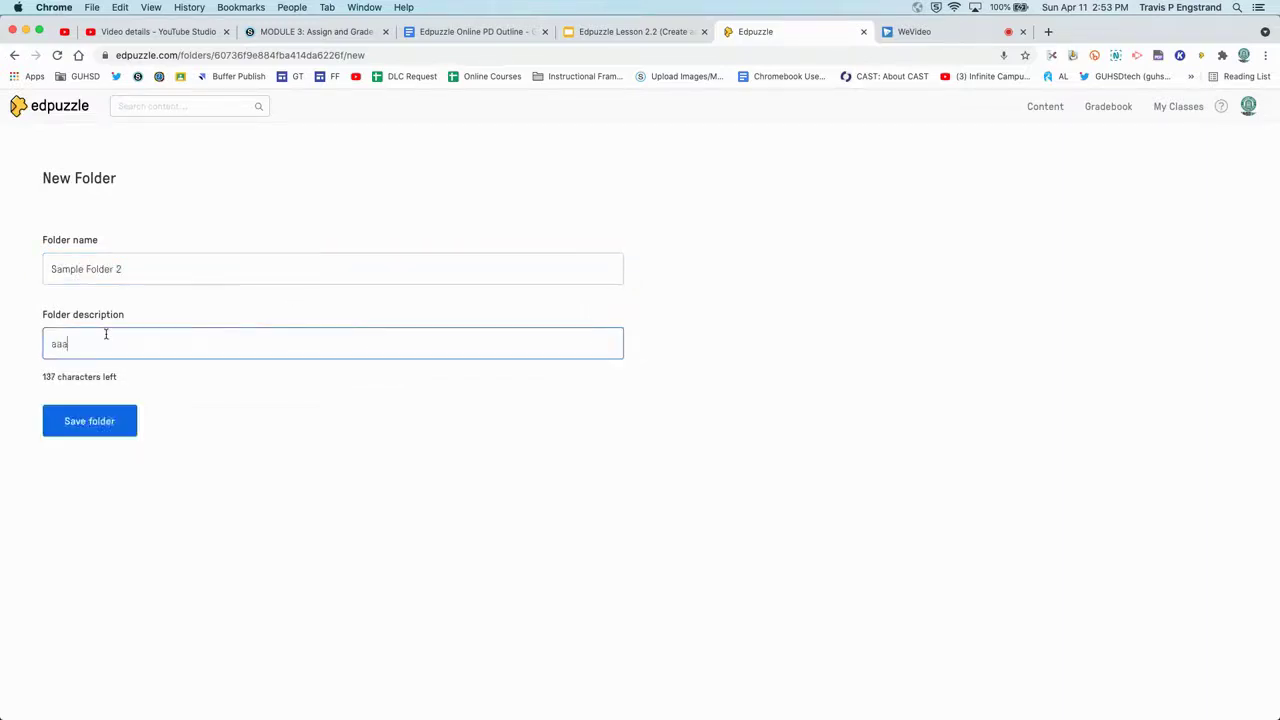
pyautogui.click(97, 420)
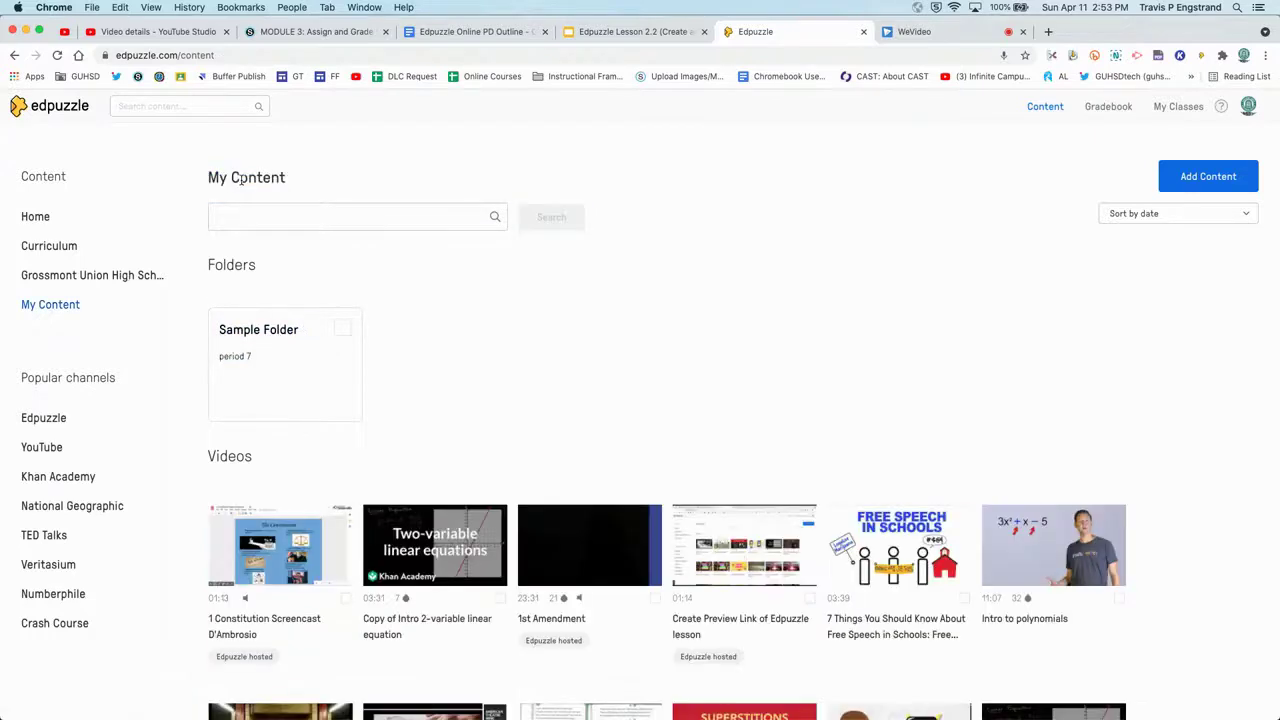
pyautogui.click(257, 329)
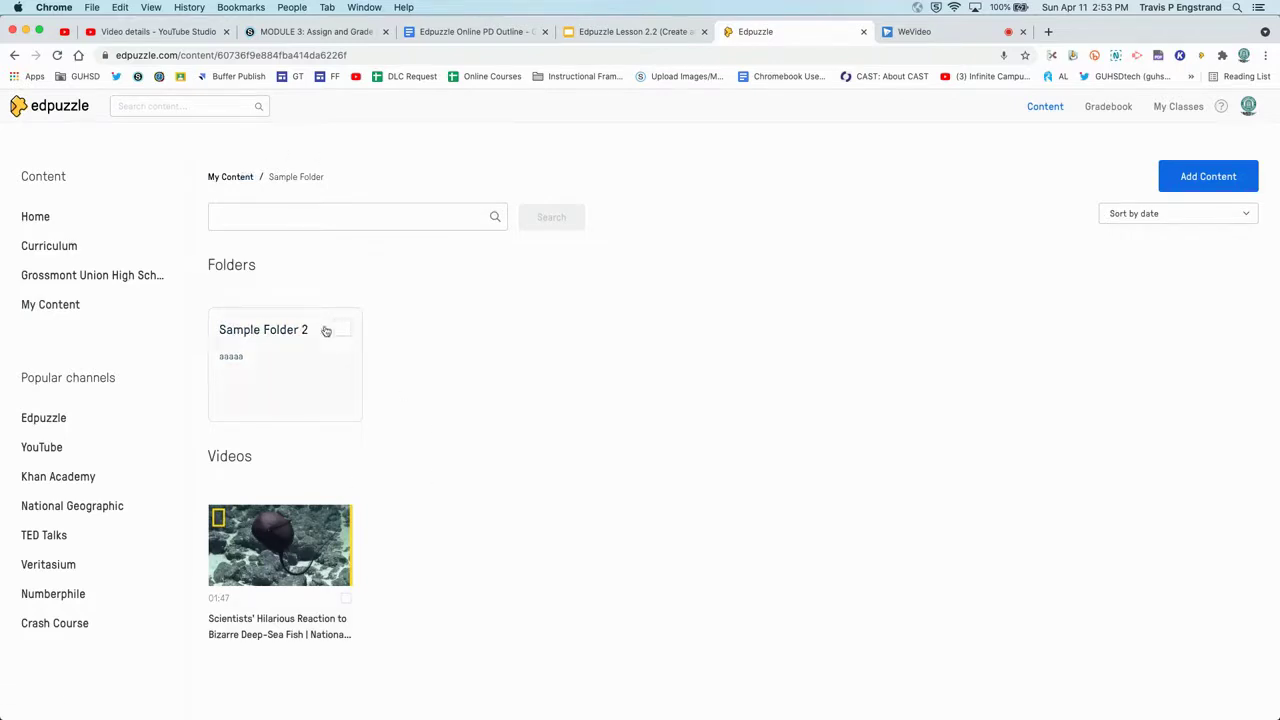
# In My Content, check the Sort by date options unchanged, then open the Edpuzzle channel's Art/9th grade videos
pyautogui.click(57, 305)
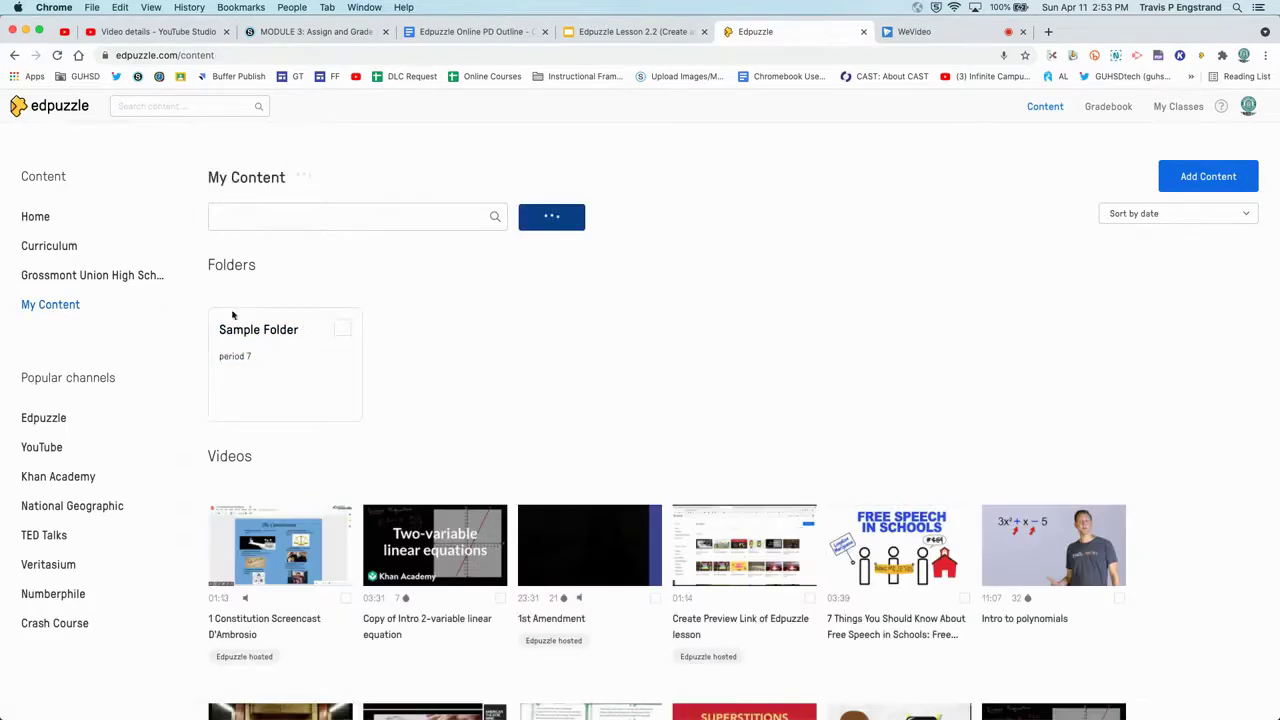
pyautogui.scroll(-1, 422, 356)
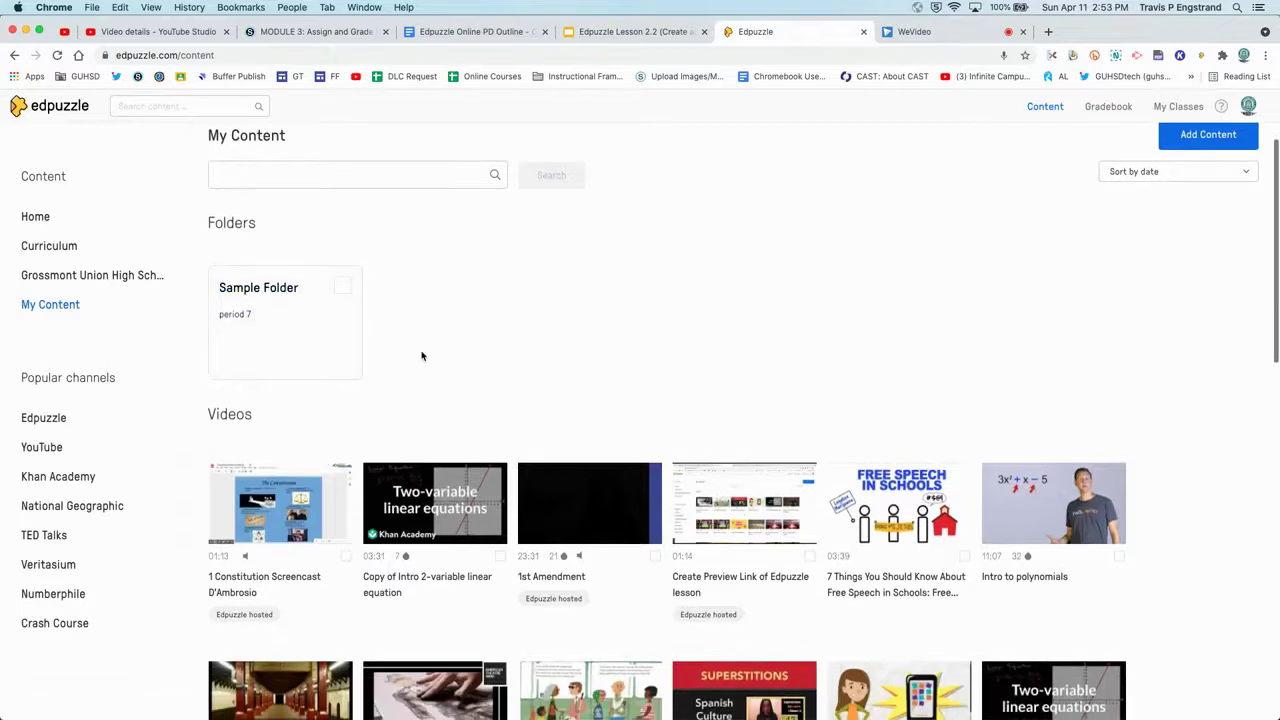
pyautogui.scroll(1, 422, 356)
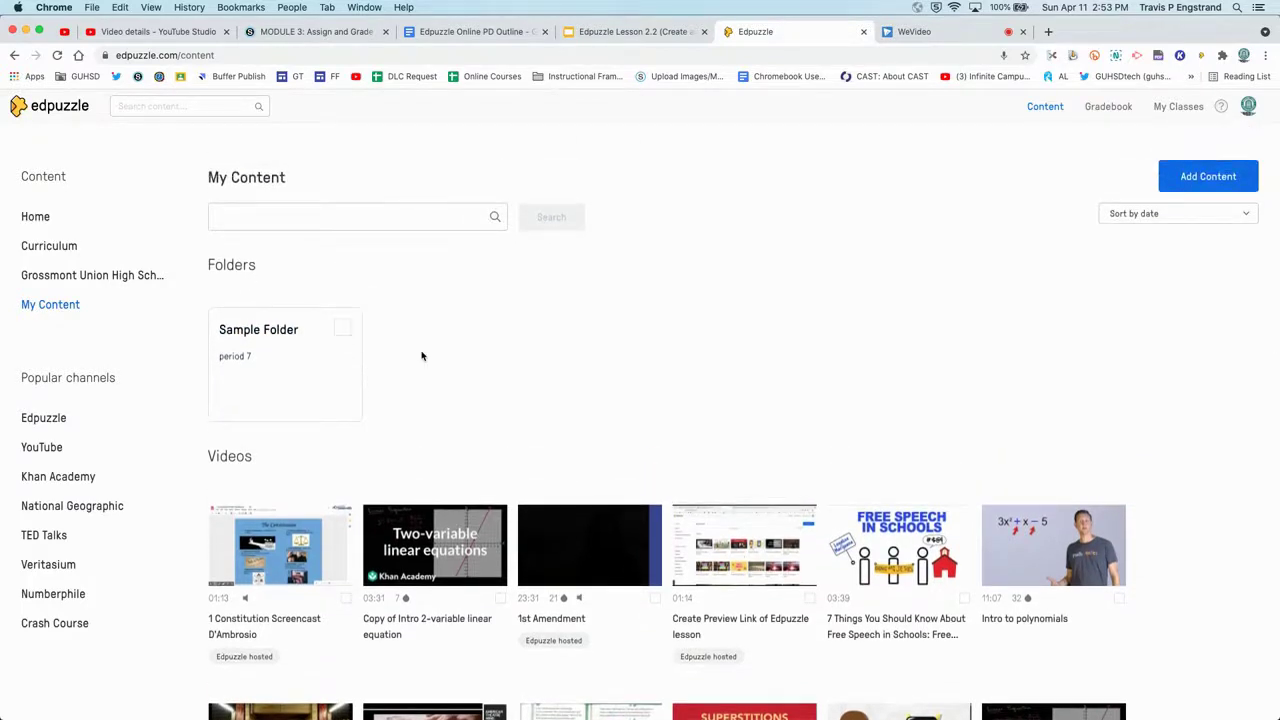
pyautogui.click(1118, 213)
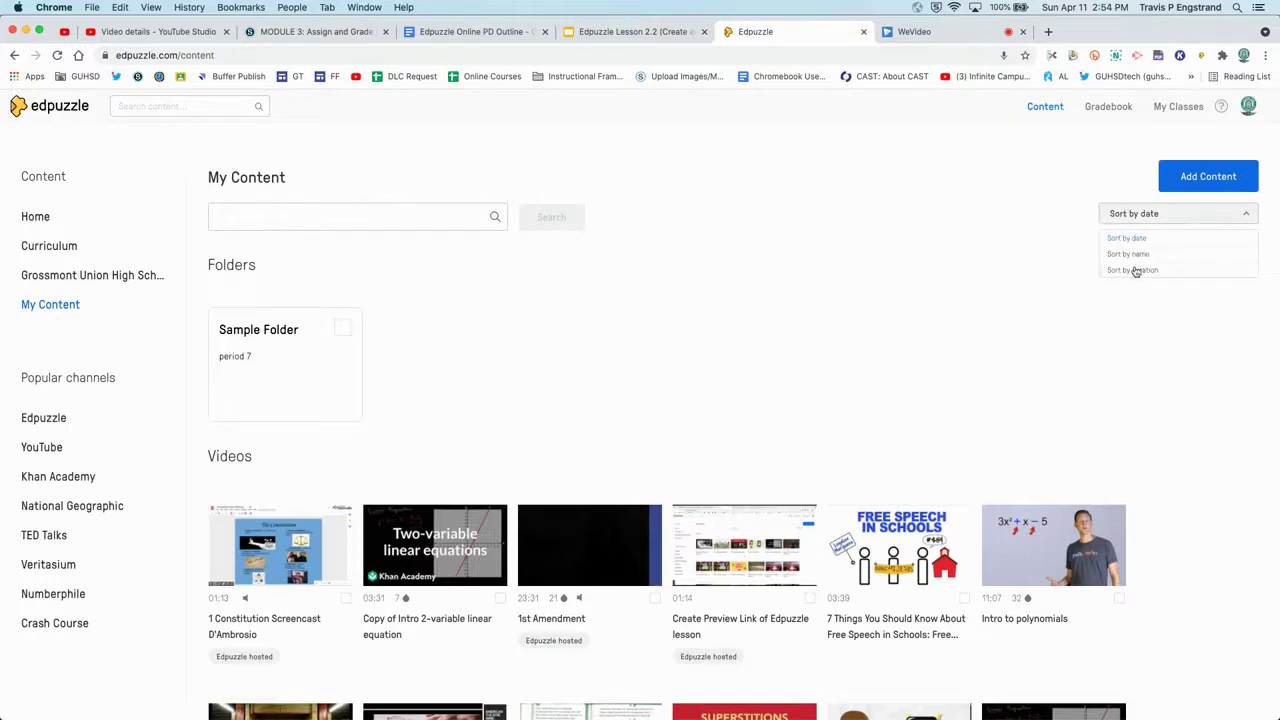
pyautogui.click(773, 330)
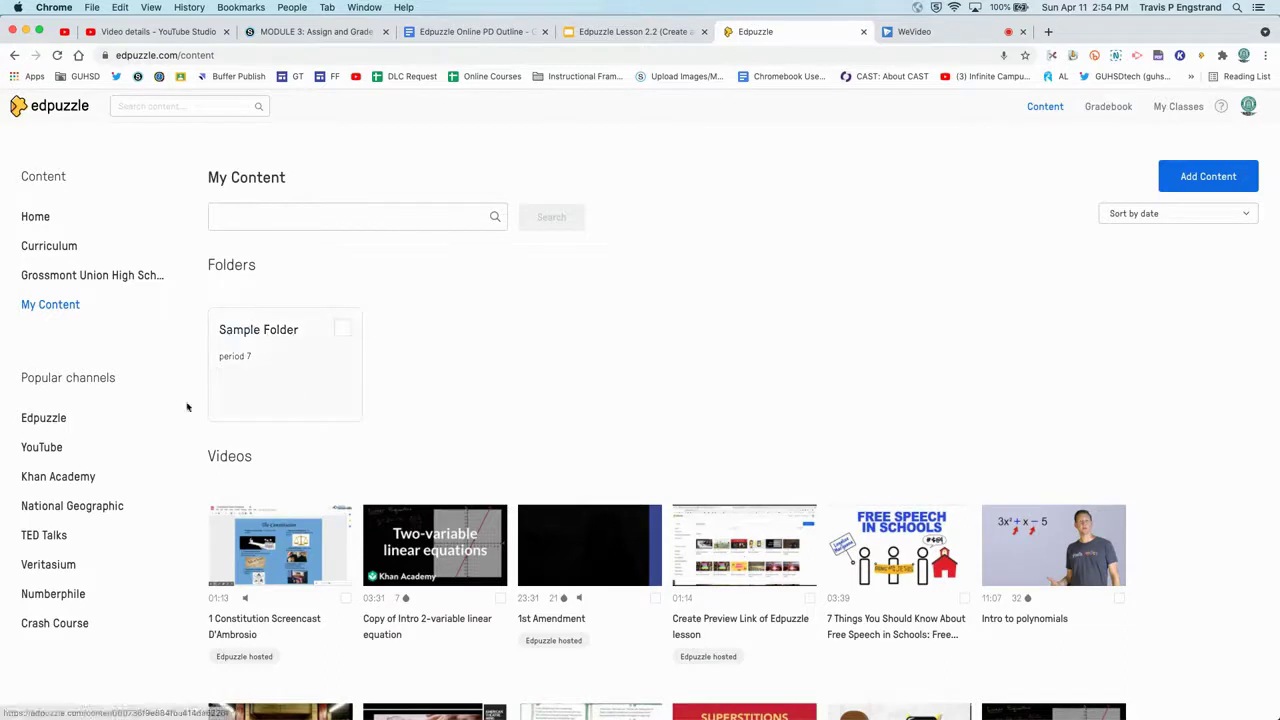
pyautogui.click(44, 418)
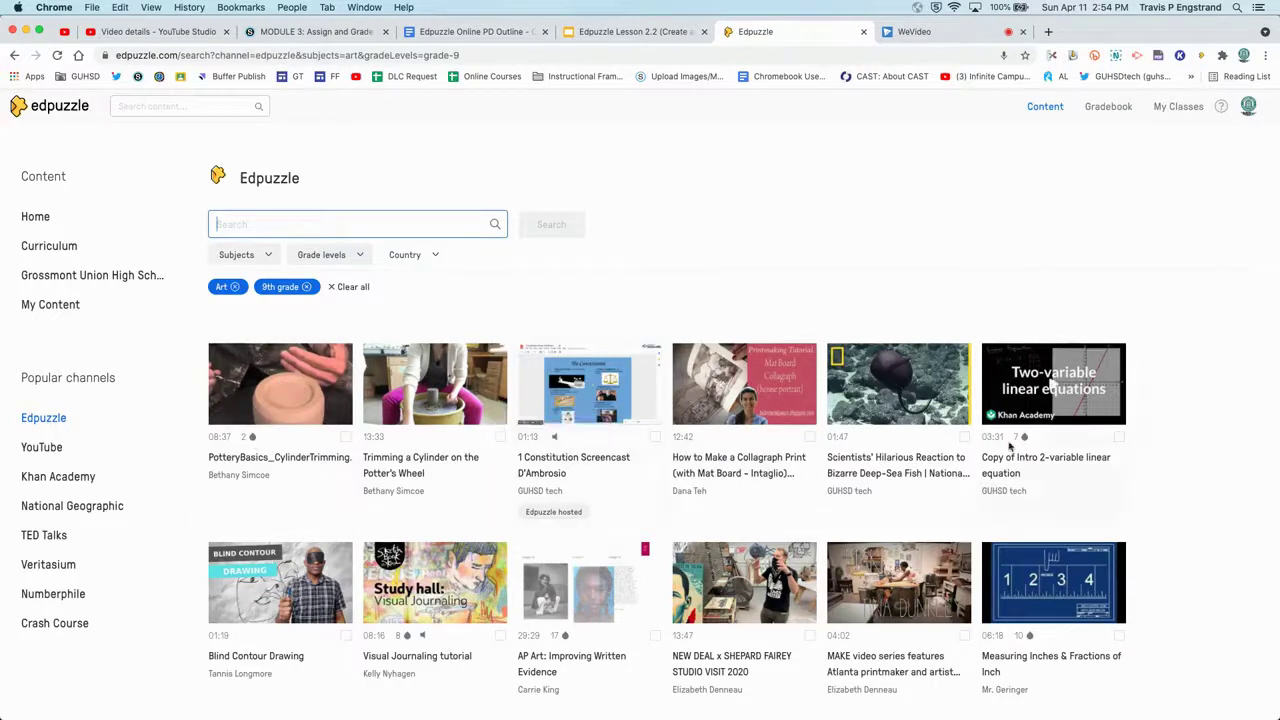
# Open the account profile page from the avatar menu at the top right
pyautogui.scroll(-2, 1020, 470)
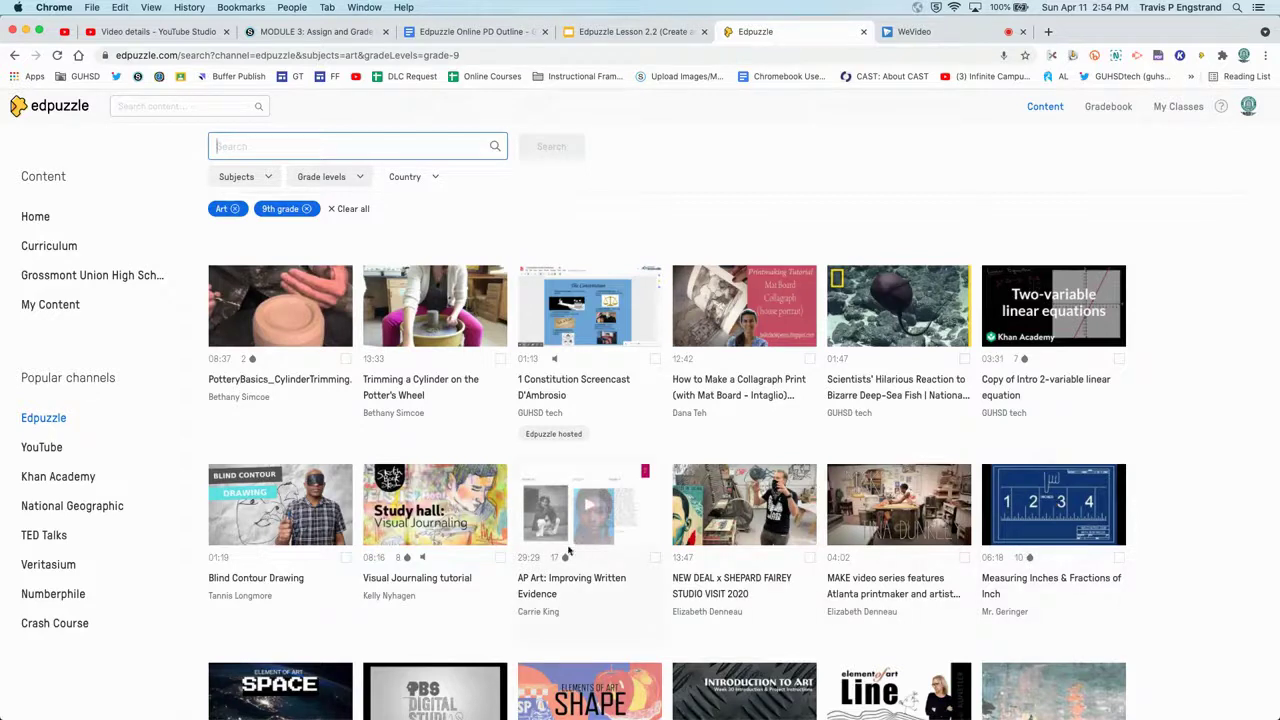
pyautogui.scroll(2, 278, 561)
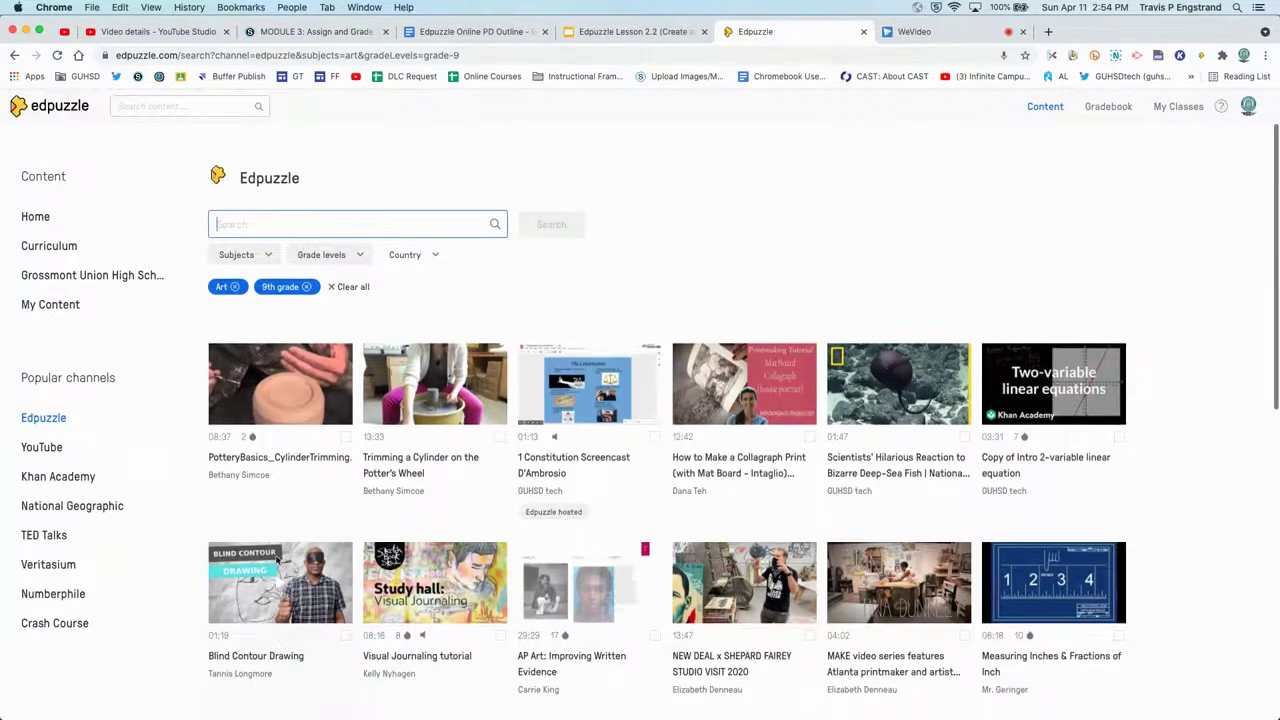
pyautogui.click(1247, 107)
pyautogui.click(1151, 139)
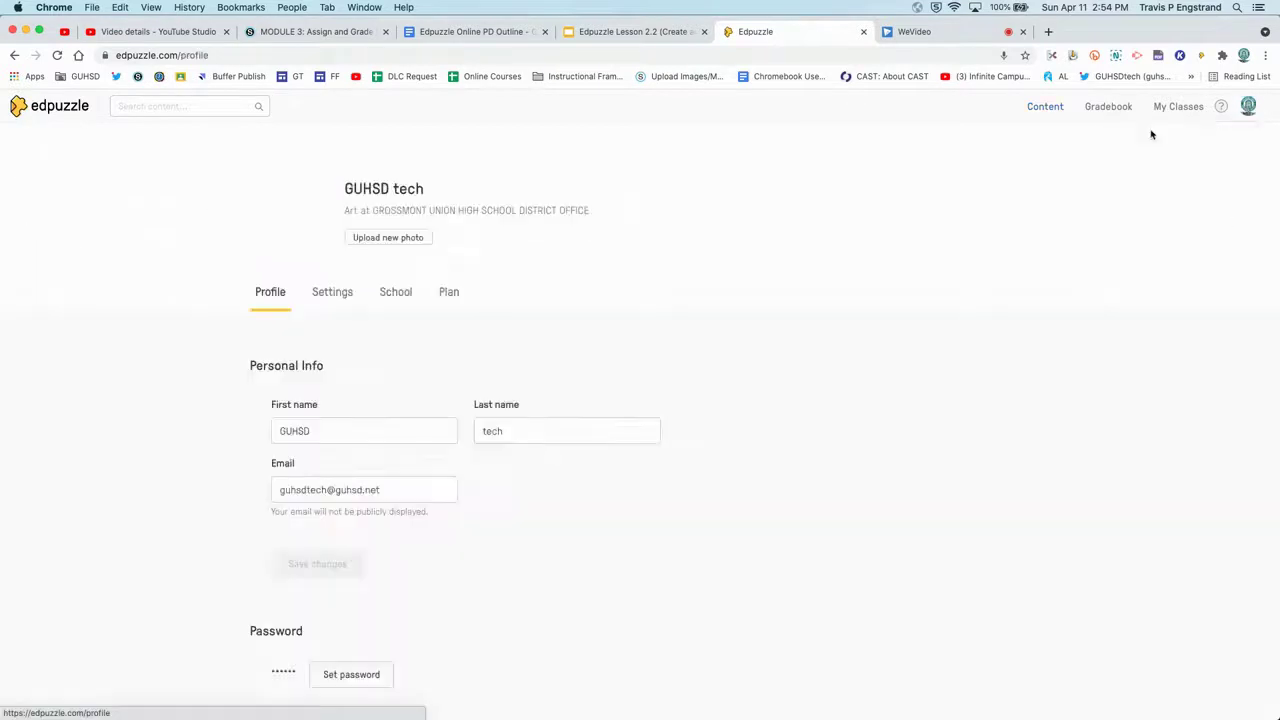
# View the Settings tab's Public privacy, Default assignments and Contact preferences sections
pyautogui.click(330, 292)
pyautogui.scroll(-5, 324, 295)
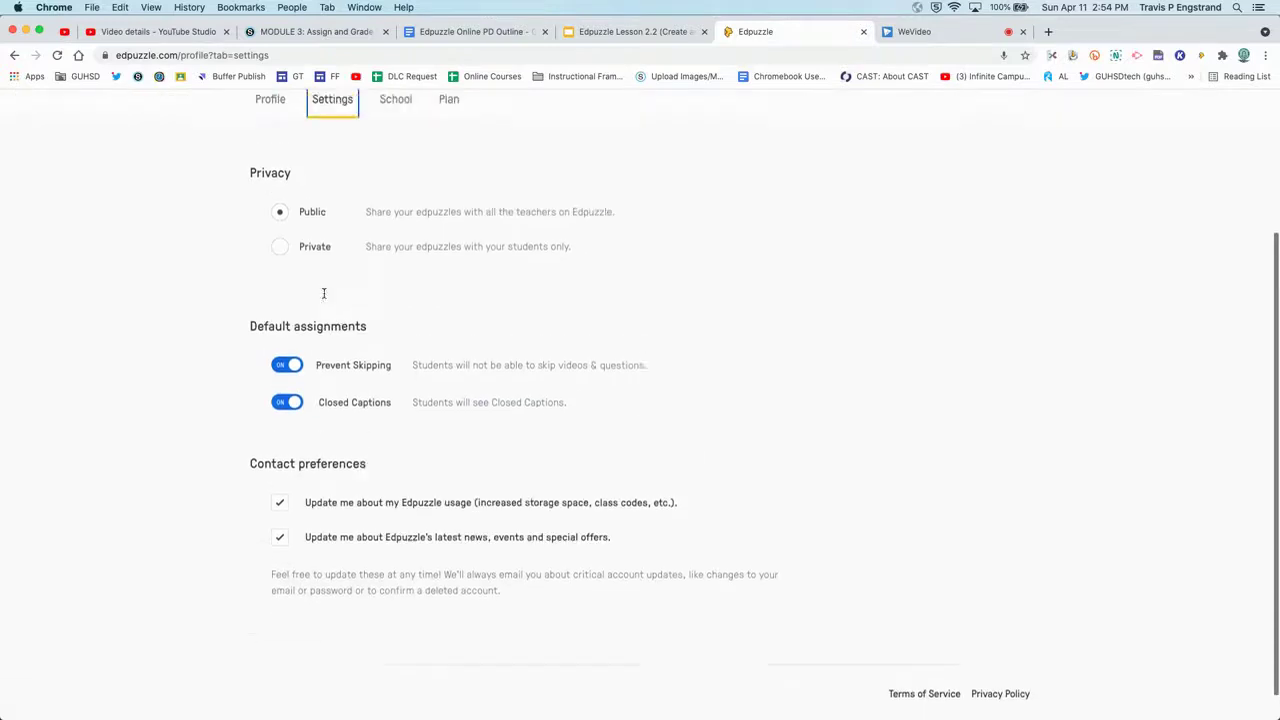
pyautogui.scroll(1, 323, 293)
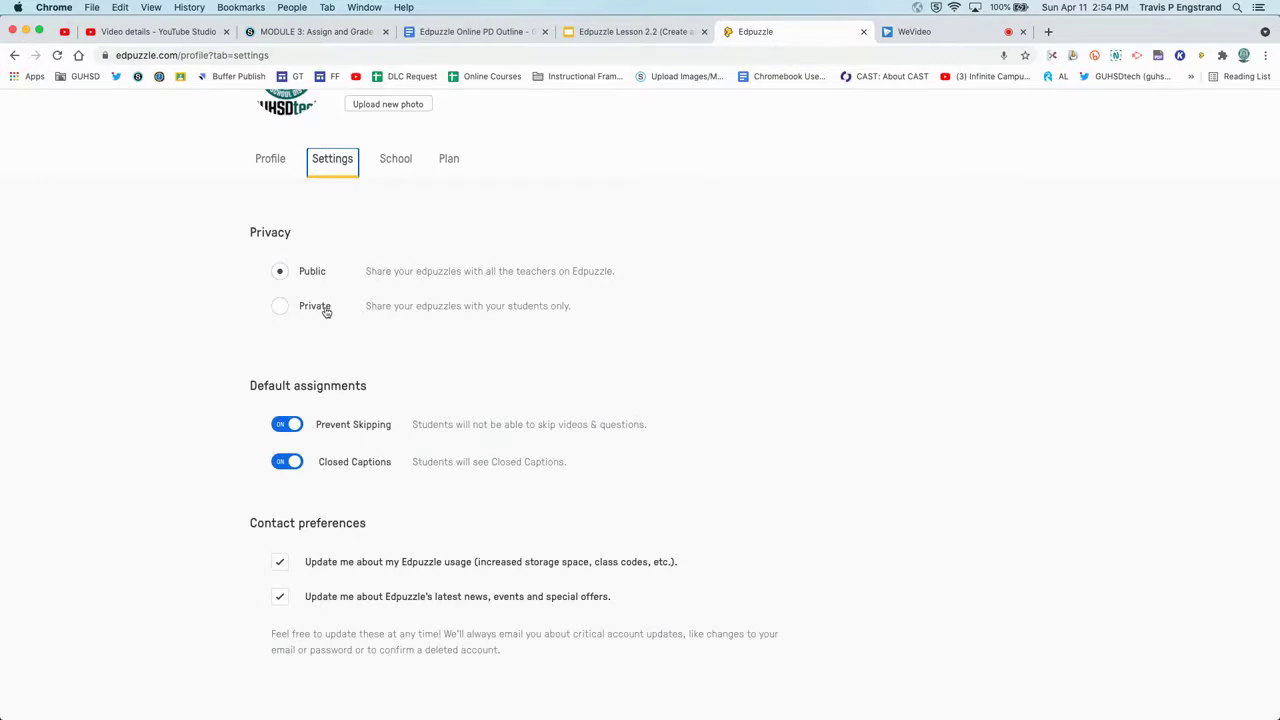
pyautogui.scroll(-1, 325, 312)
pyautogui.scroll(2, 326, 311)
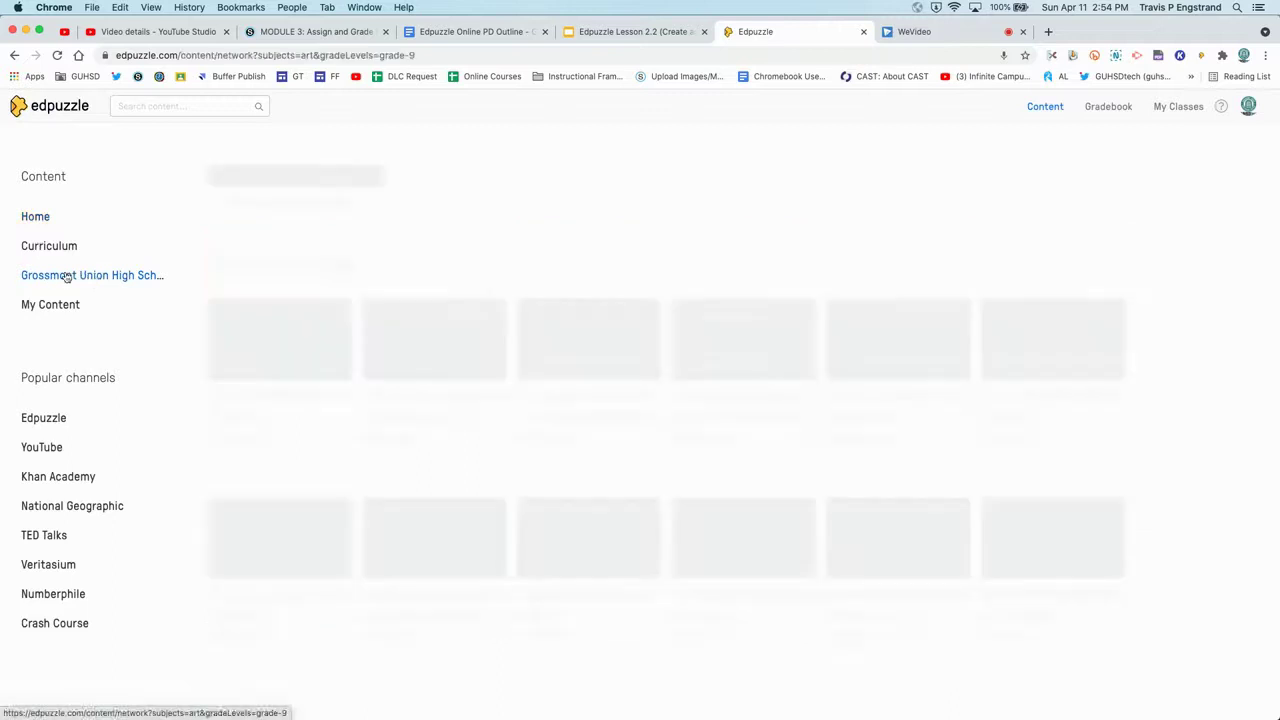
# Clear the Art and 9th grade filter chips from the district network's video results
pyautogui.click(352, 287)
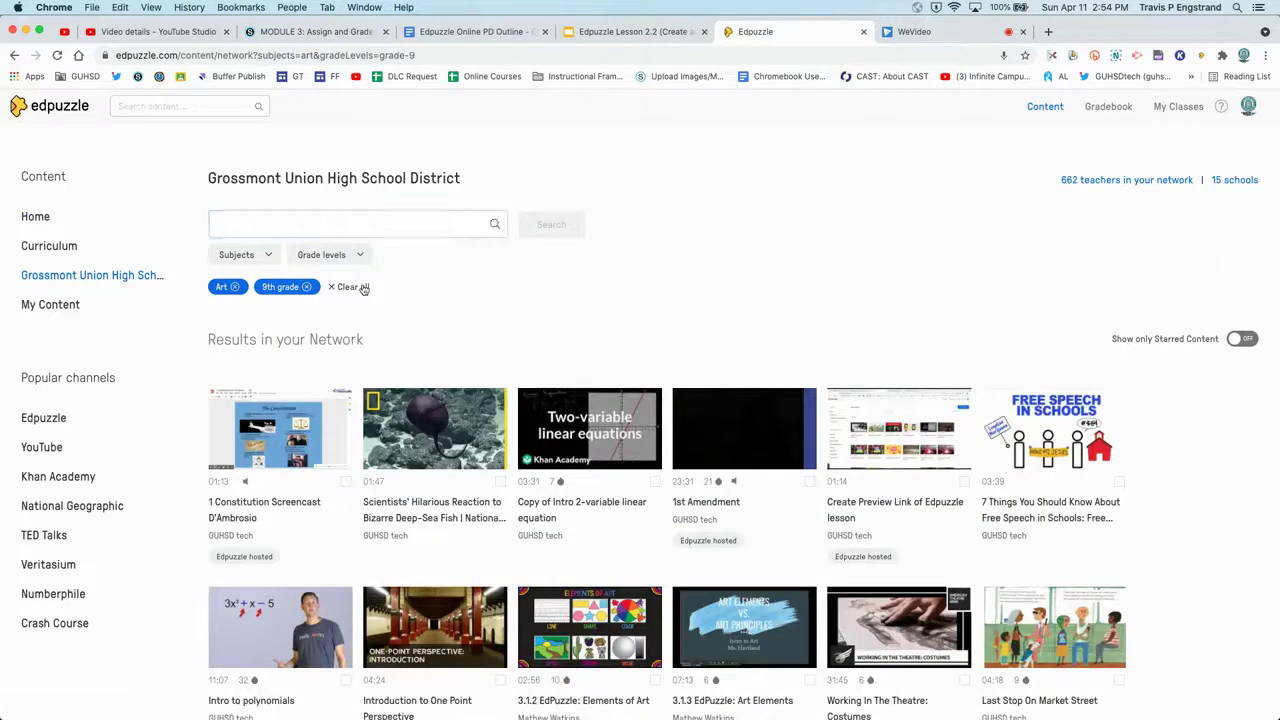